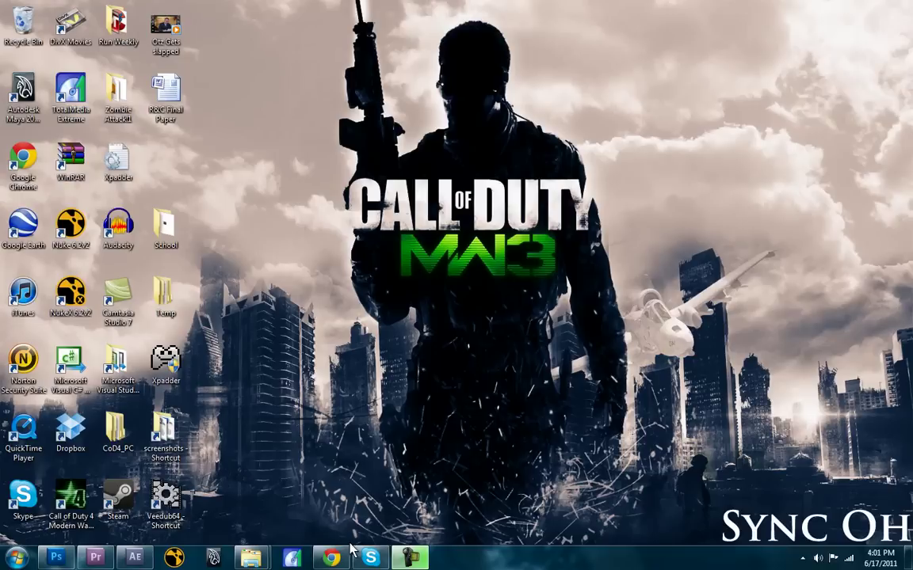
- Replay the Example video from the Jigsaw_Transition folder, then close the player and the folder window
mouse_move(242, 561)
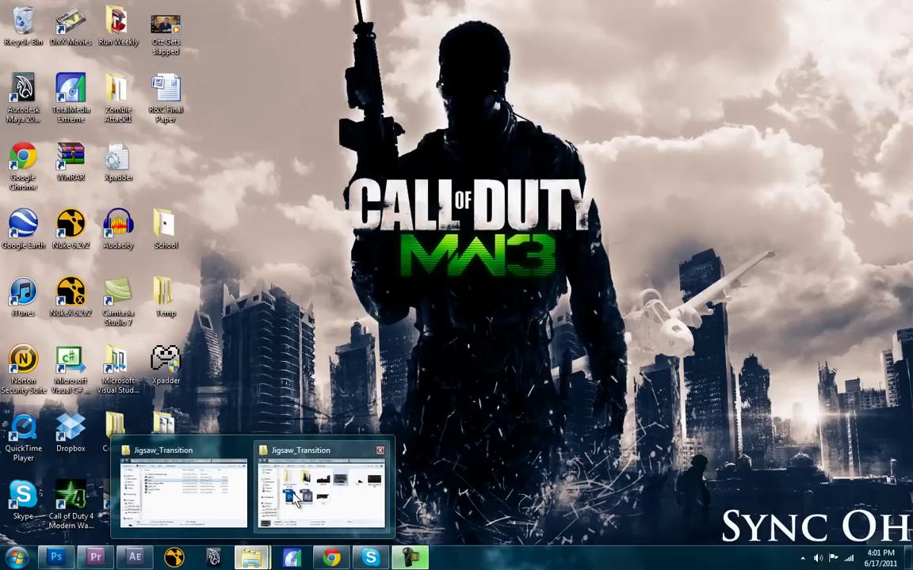
click(267, 450)
double_click(664, 181)
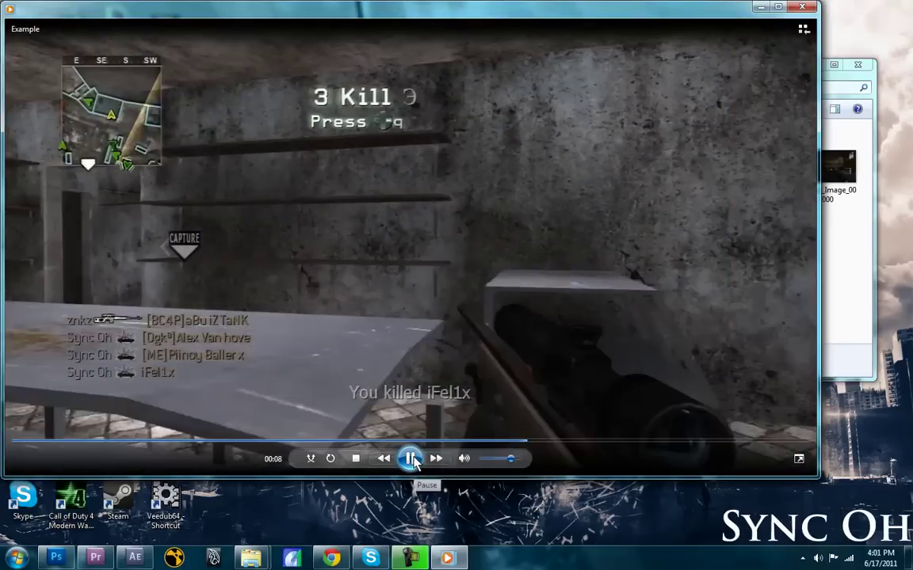
click(410, 458)
click(802, 8)
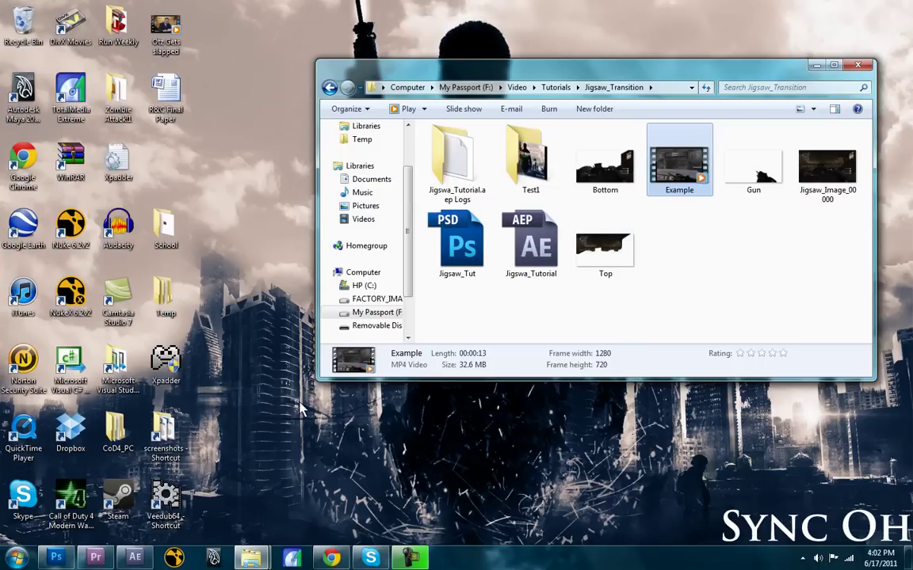
click(858, 64)
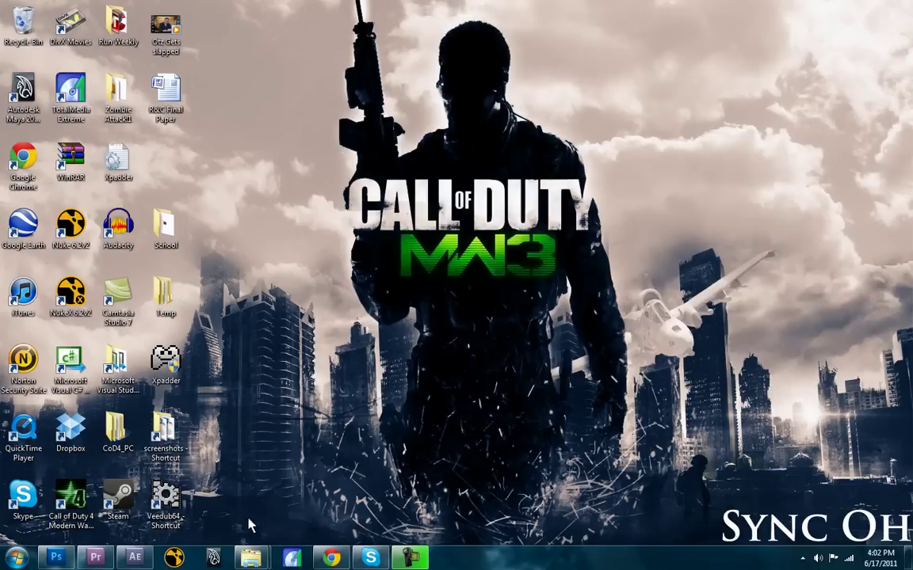
- In Premiere Pro, scrub through the gun transition near five seconds up to 00;00;06;04
click(114, 558)
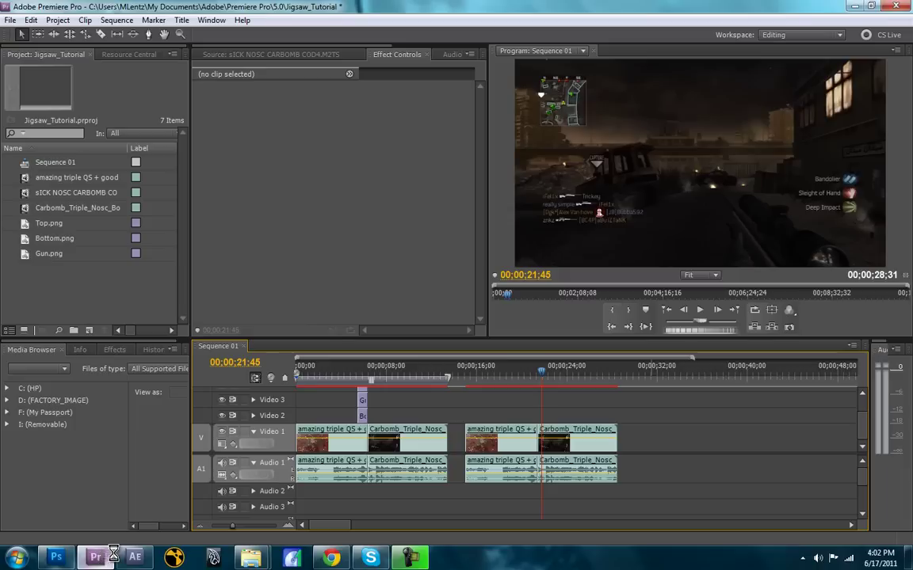
click(360, 374)
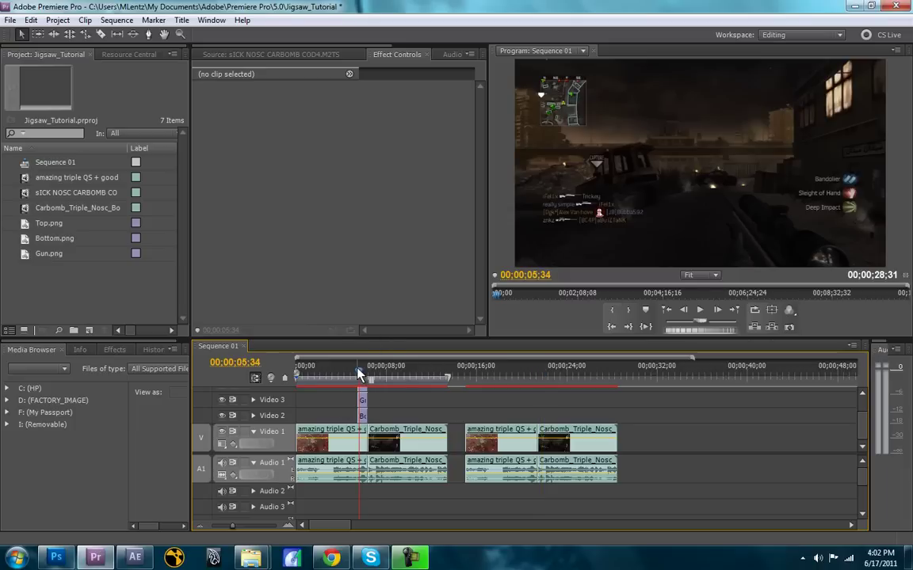
mouse_move(360, 374)
mouse_down()
mouse_move(352, 374)
mouse_move(360, 374)
mouse_up()
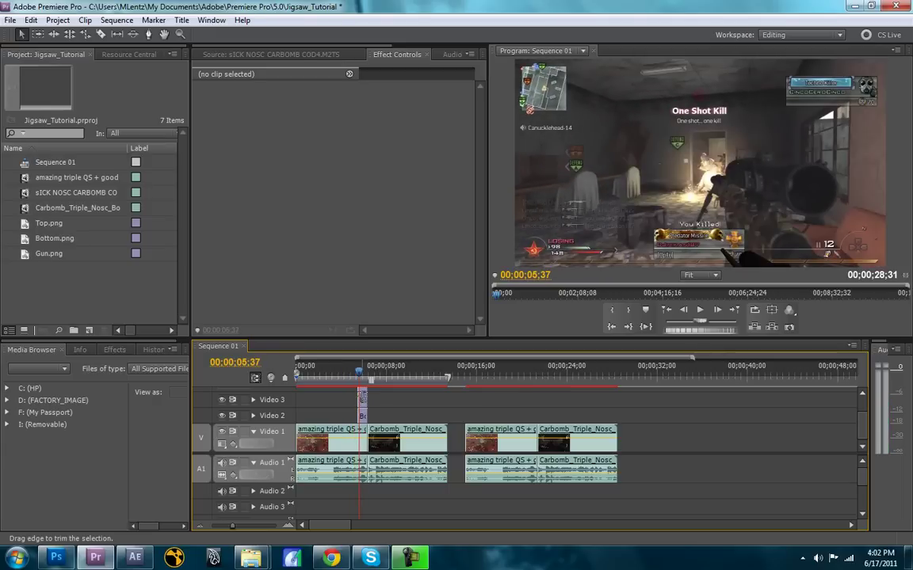
click(363, 370)
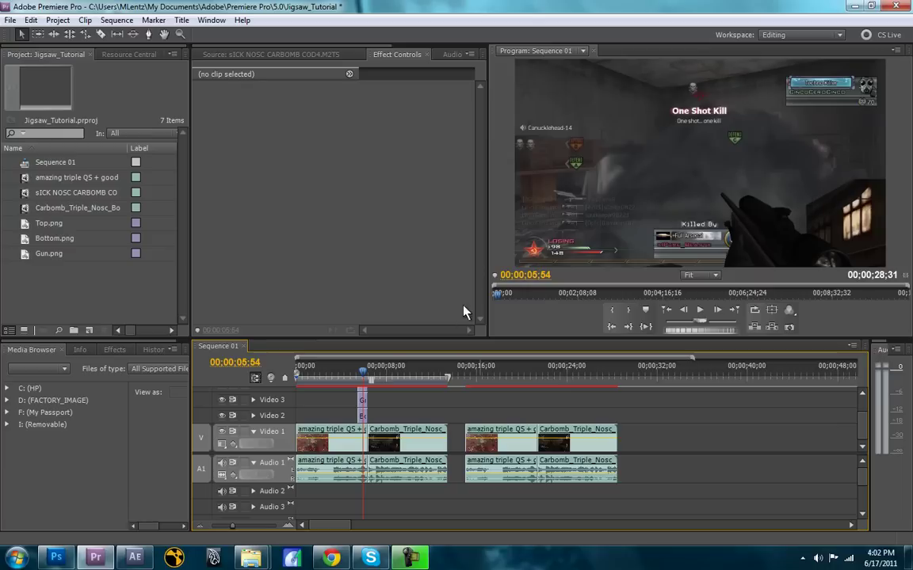
click(365, 374)
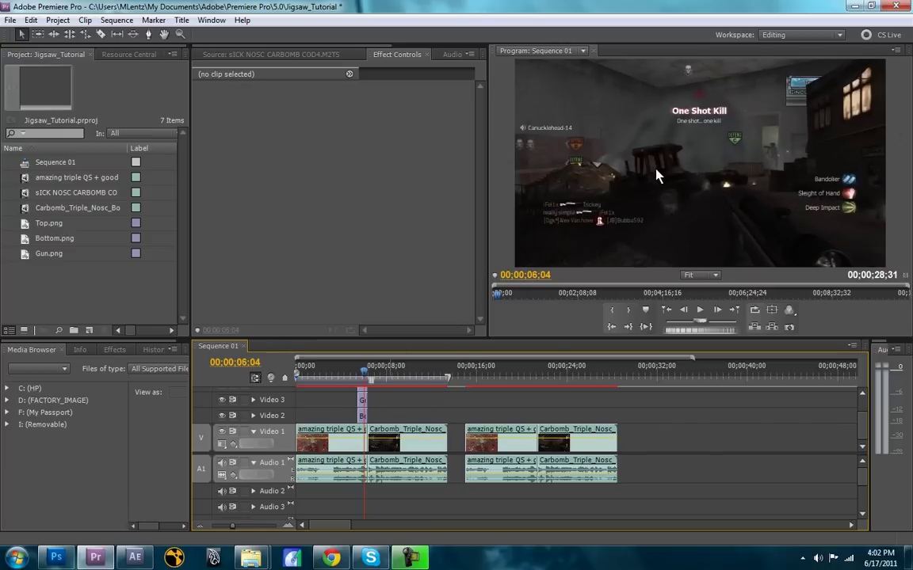
- Step on to 00;00;06;34, scrub to 00;00;08;19, then jump to the second cut near twenty seconds
click(368, 378)
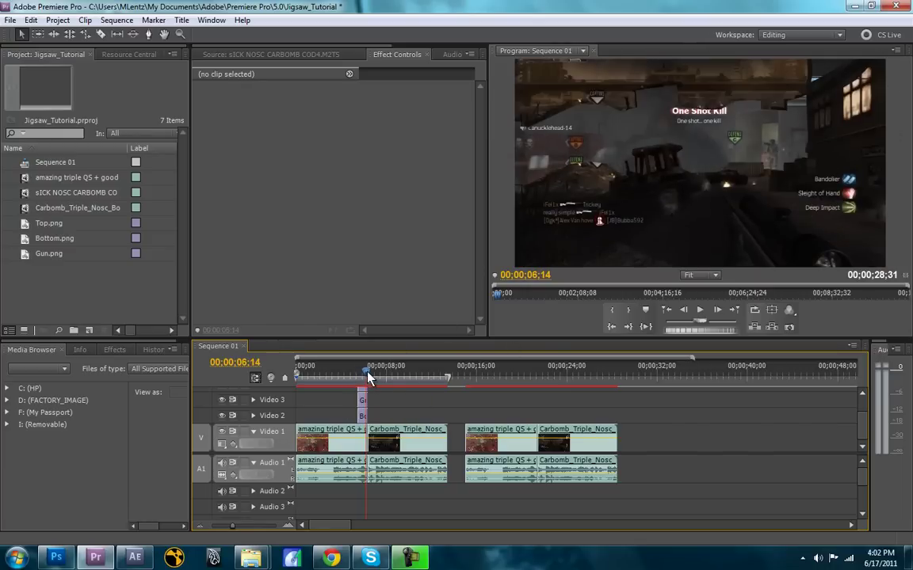
click(369, 377)
click(372, 376)
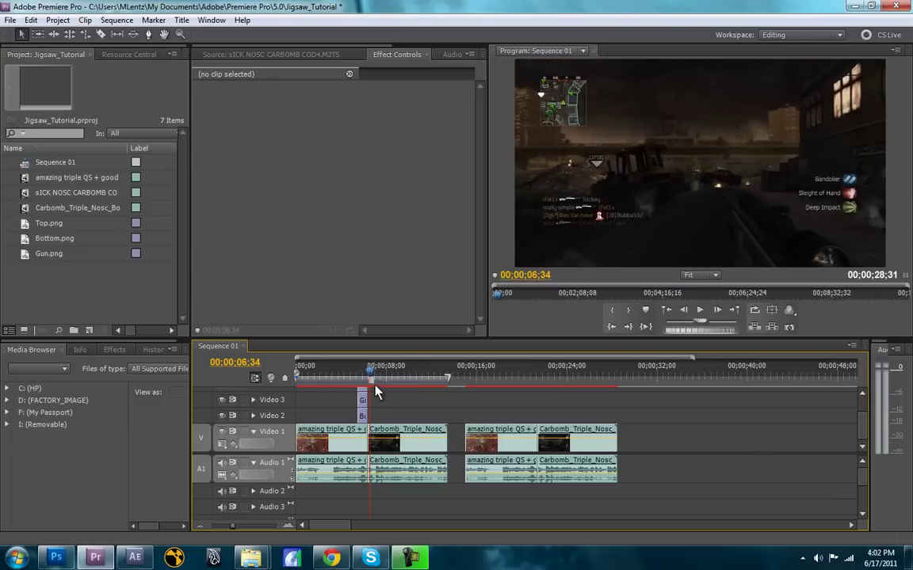
drag(369, 376, 389, 376)
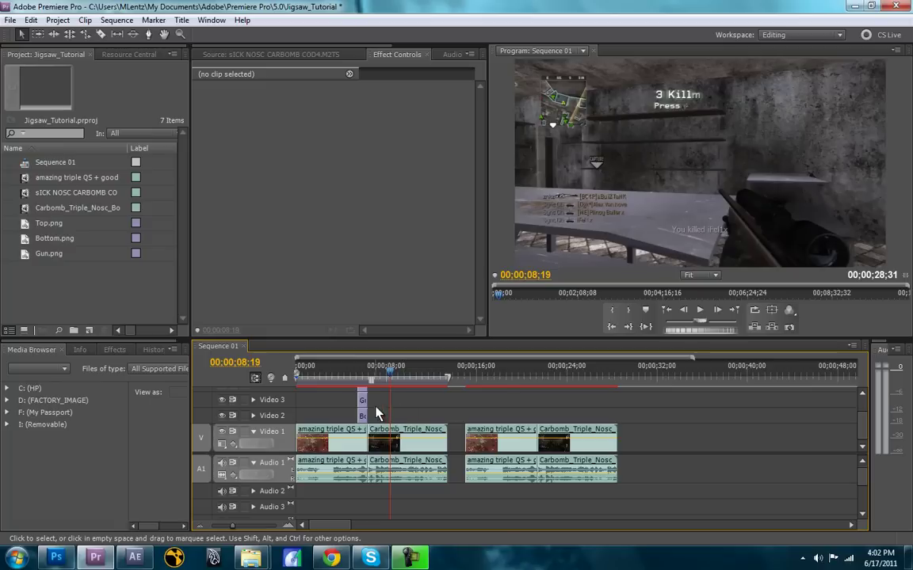
click(532, 375)
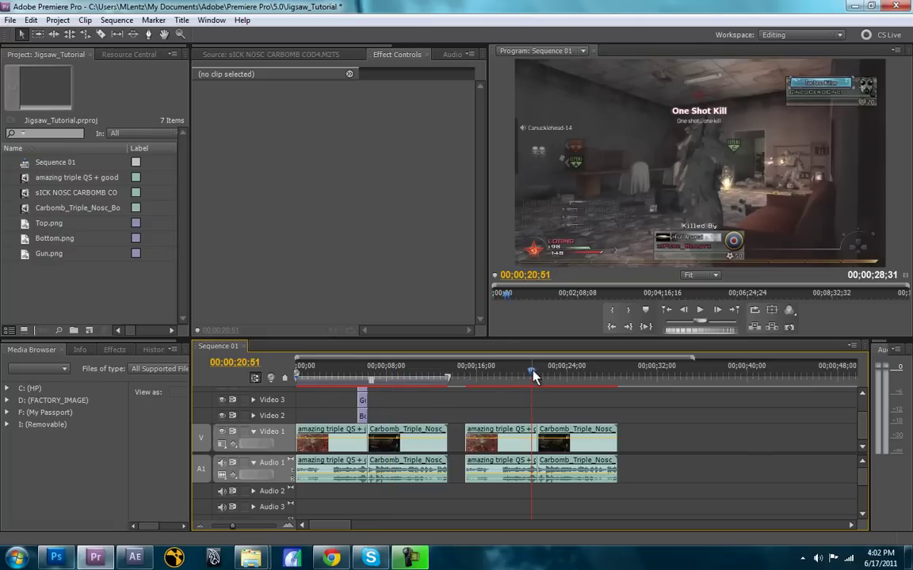
- Replace the second Carbomb_Triple_Nosc_Bog clip on Video 1, at about 00;00;21;45, with a linked After Effects composition
mouse_move(533, 377)
mouse_down()
mouse_move(550, 375)
mouse_move(536, 376)
mouse_up()
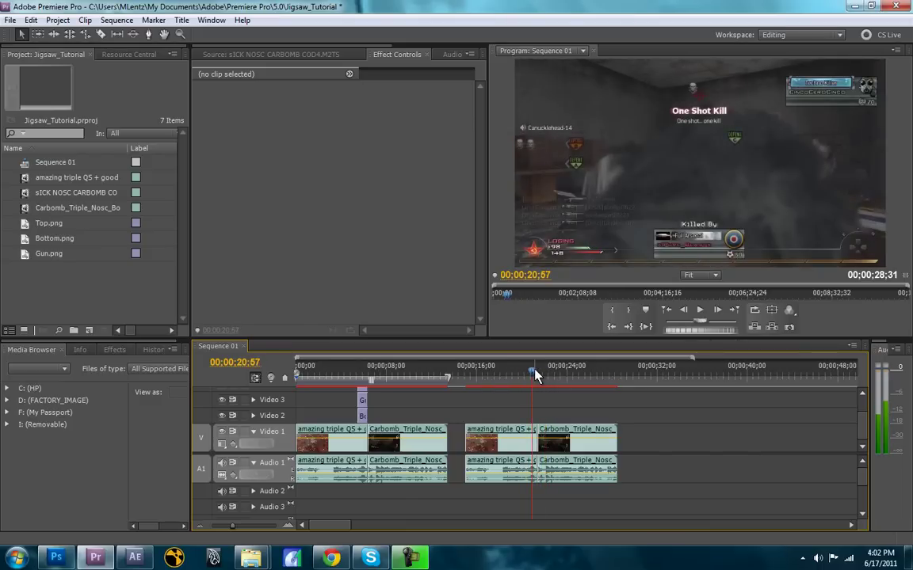
right_click(564, 452)
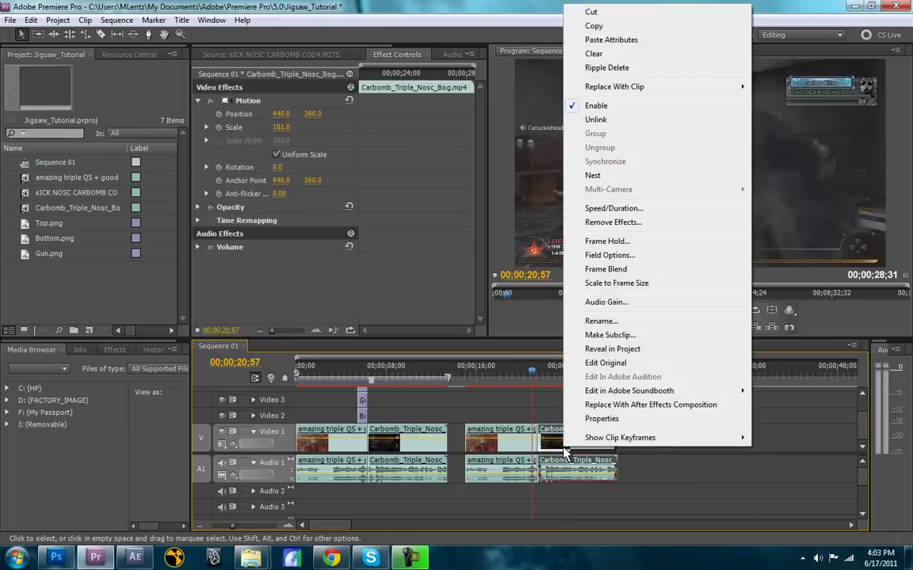
click(616, 406)
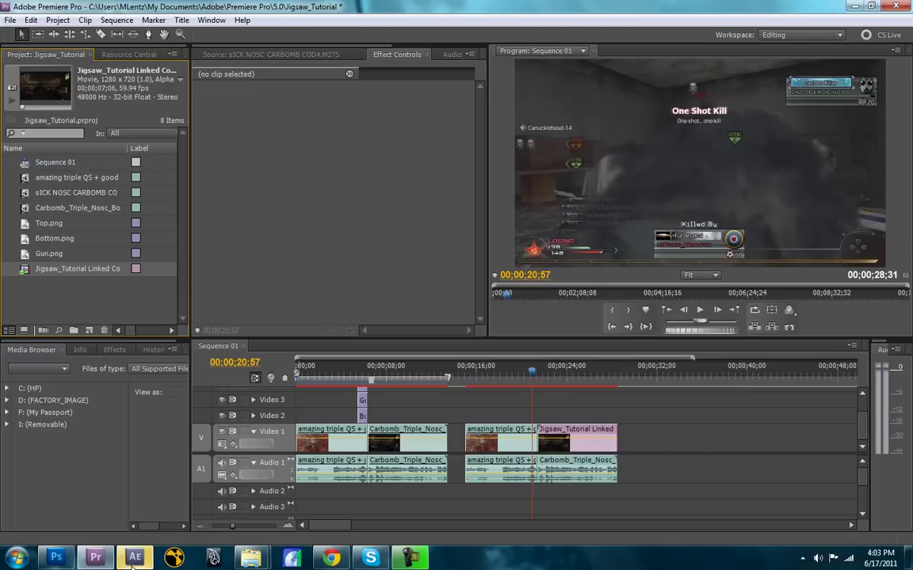
- In After Effects' Comp 2, split the Carbomb layer after its first frame with Edit > Split Layer
click(155, 564)
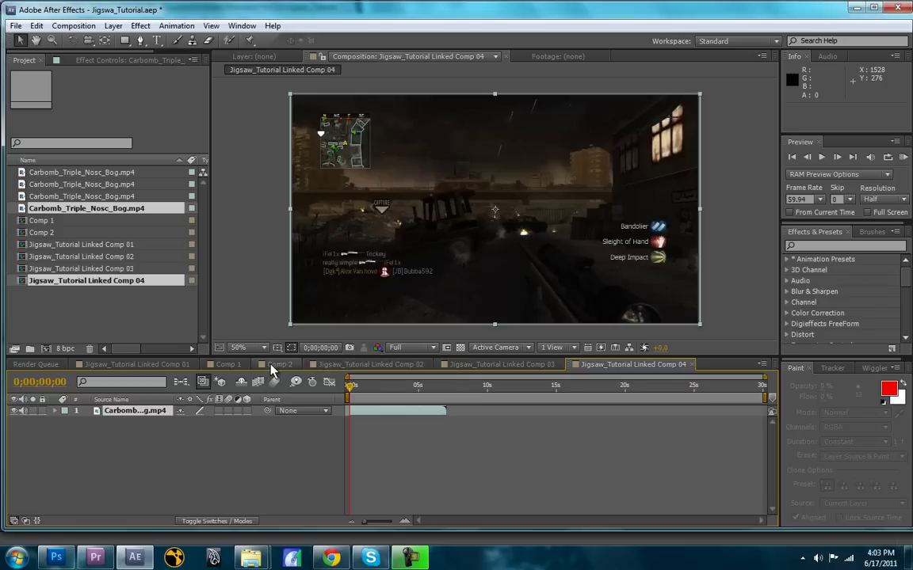
click(277, 365)
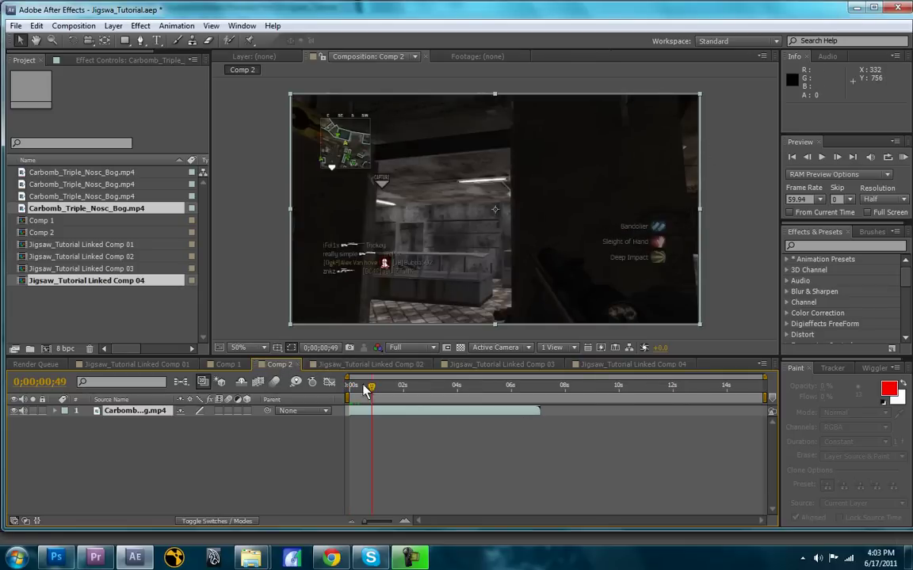
drag(371, 389, 349, 390)
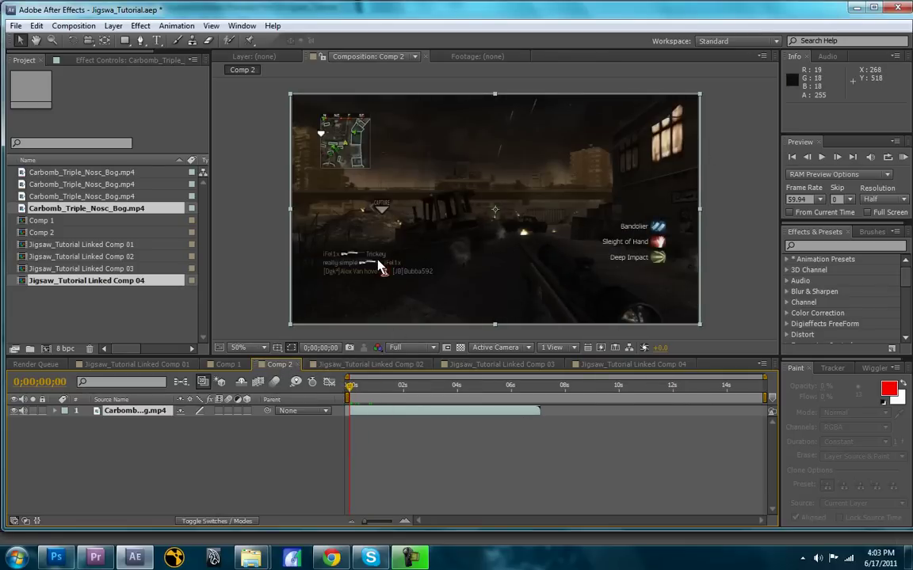
click(837, 158)
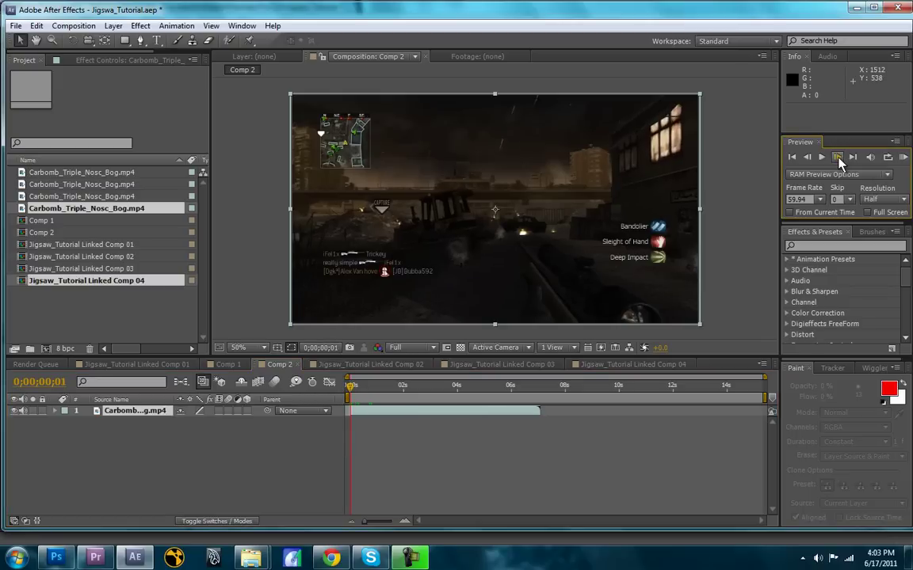
click(37, 27)
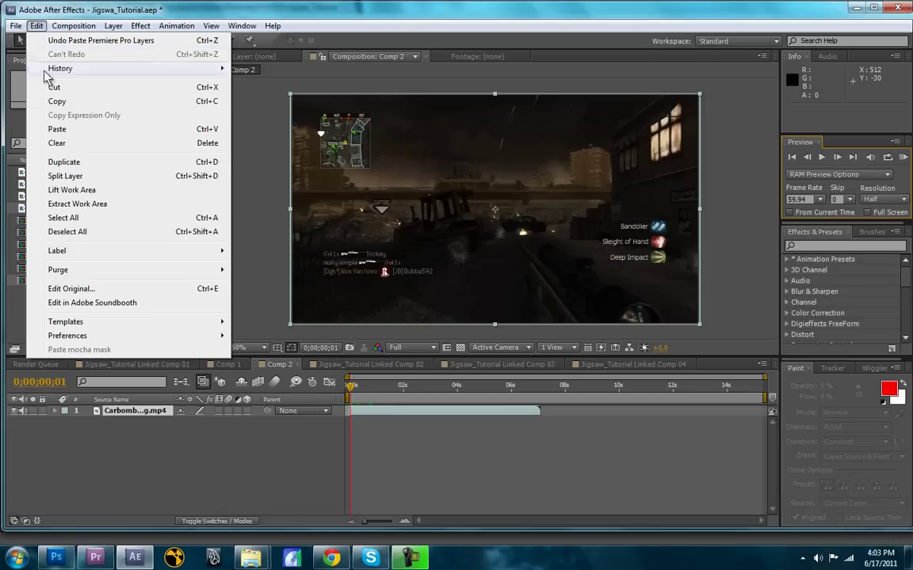
click(77, 179)
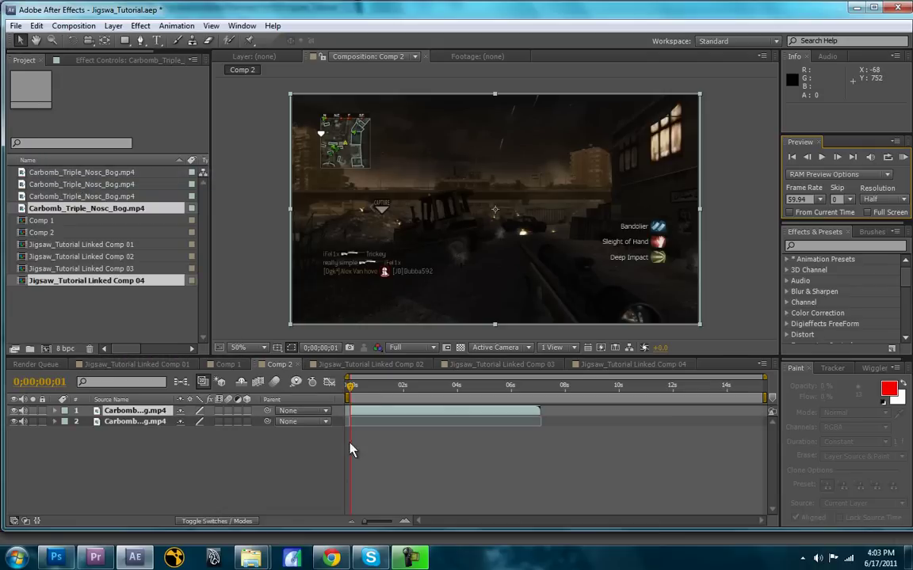
- Delete the upper split layer and shrink the work area to the first frame
mouse_move(365, 522)
mouse_down()
mouse_move(394, 523)
mouse_move(376, 521)
mouse_up()
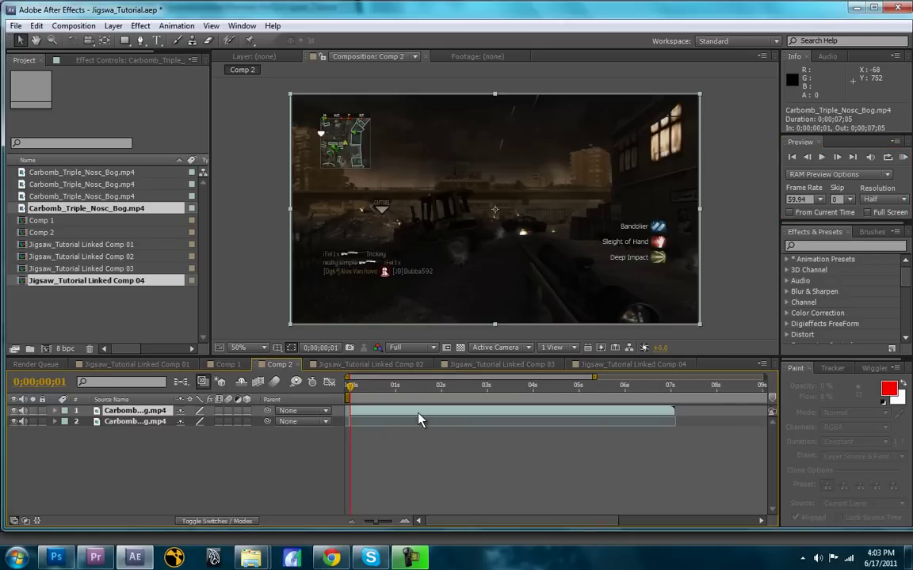
key(Delete)
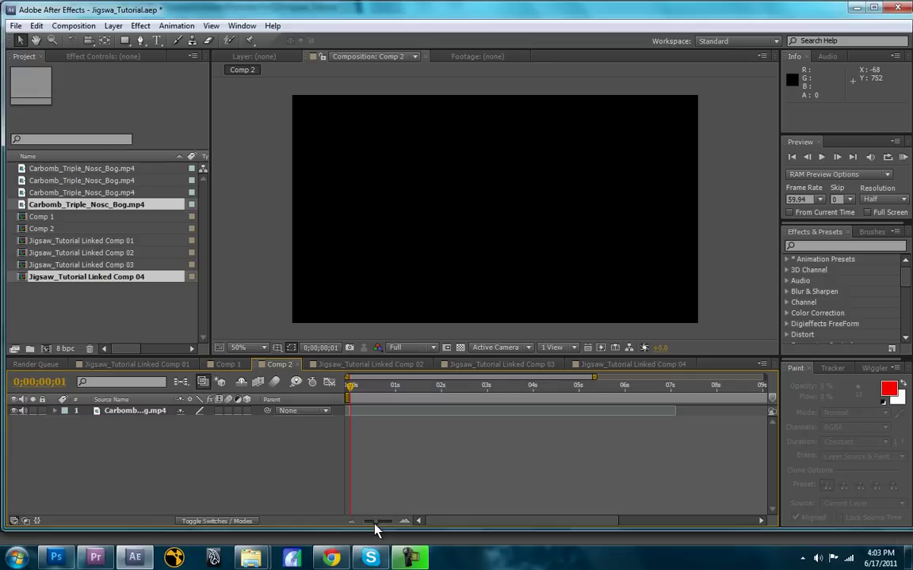
drag(377, 523, 364, 523)
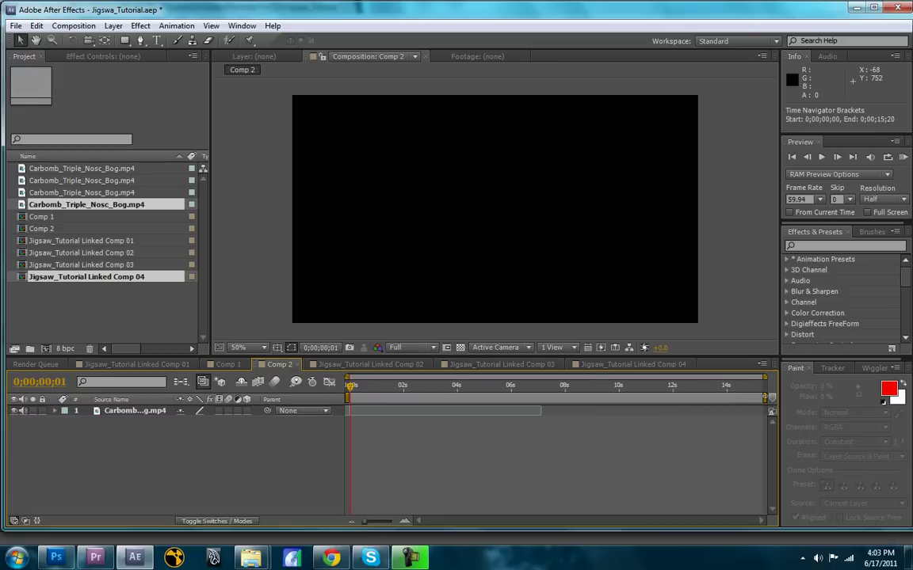
drag(767, 396, 319, 396)
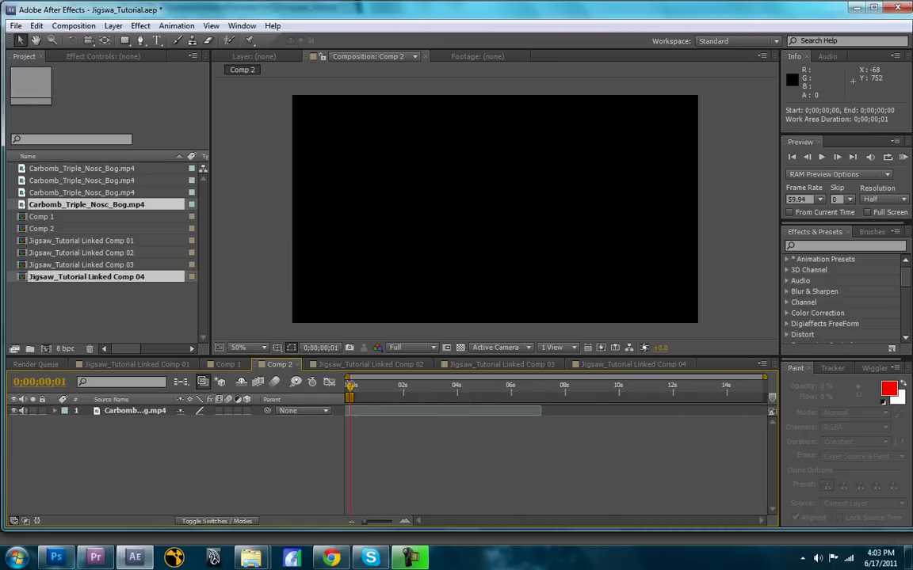
drag(364, 523, 391, 523)
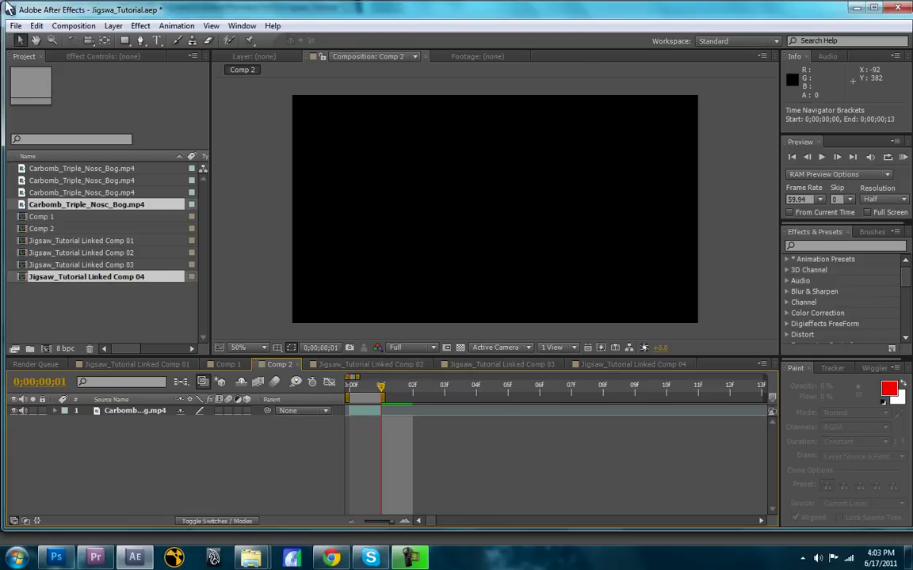
- Add Comp 2 to the render queue with its output module set to PNG Sequence
click(74, 25)
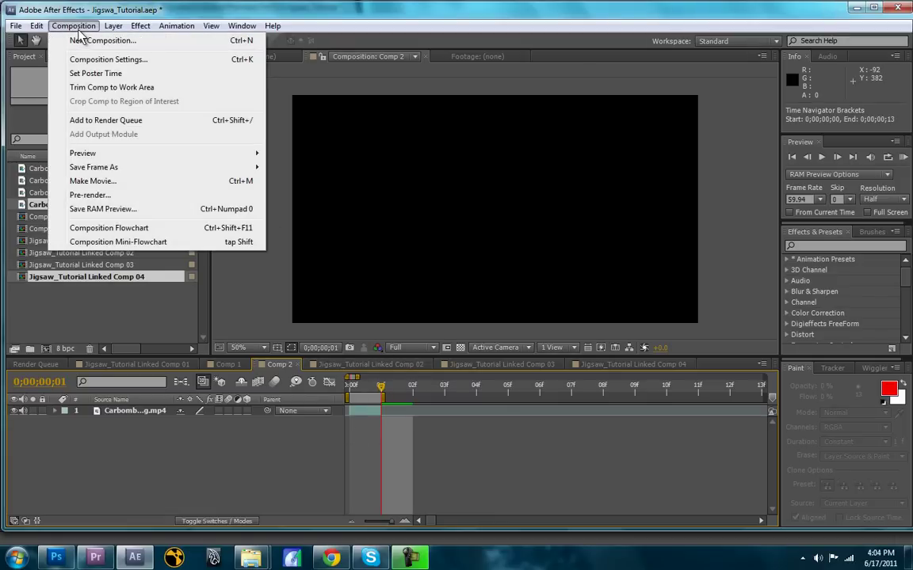
click(117, 122)
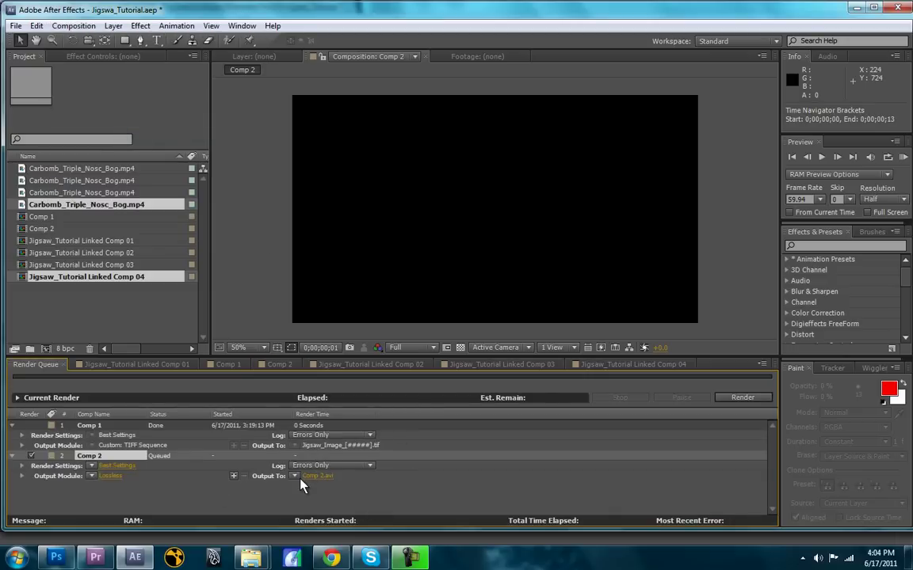
click(110, 477)
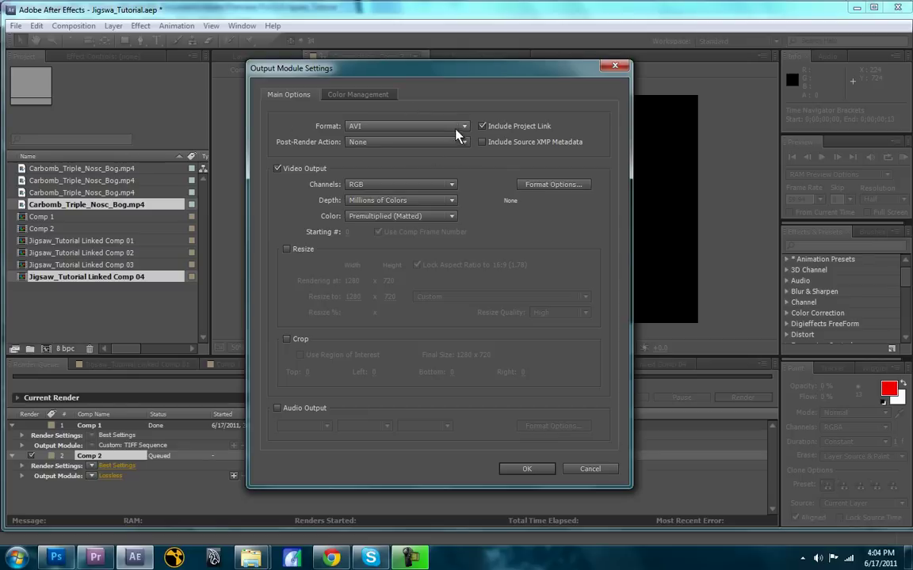
click(464, 126)
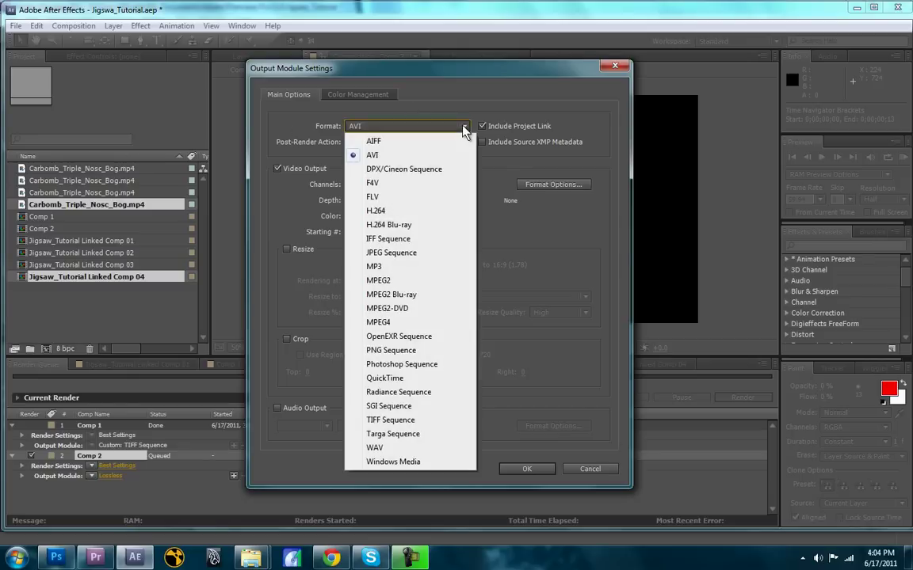
click(403, 353)
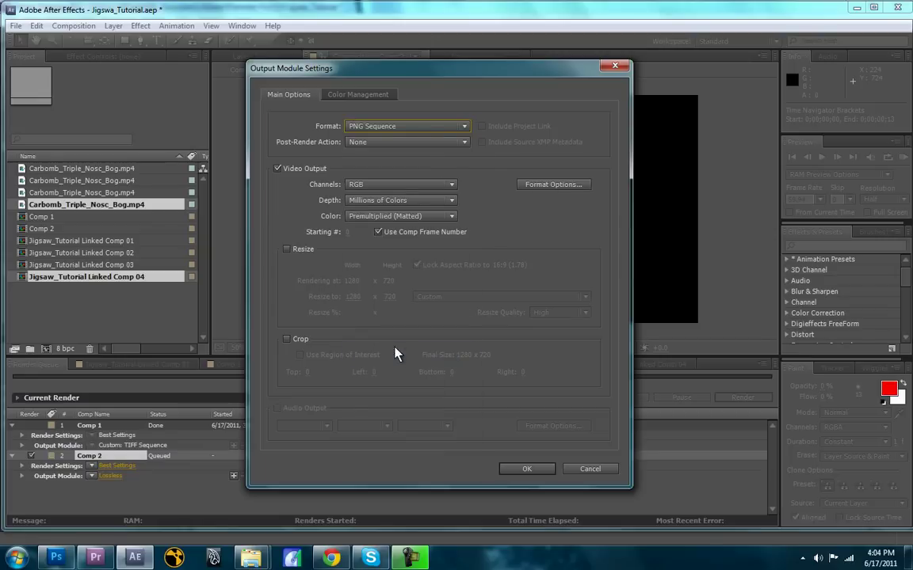
click(530, 469)
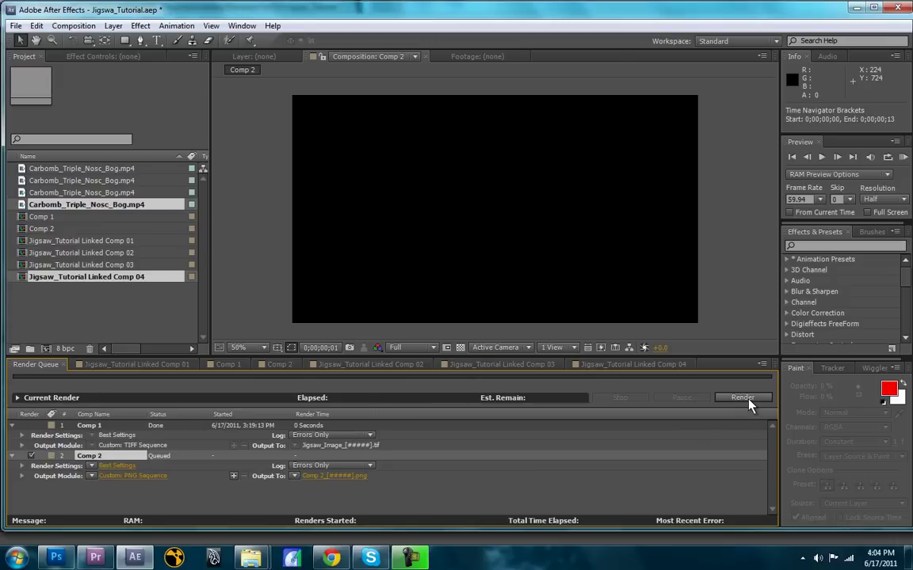
- Save the output to the Jigsaw_Transition folder, render Comp 2, and minimize After Effects
click(304, 479)
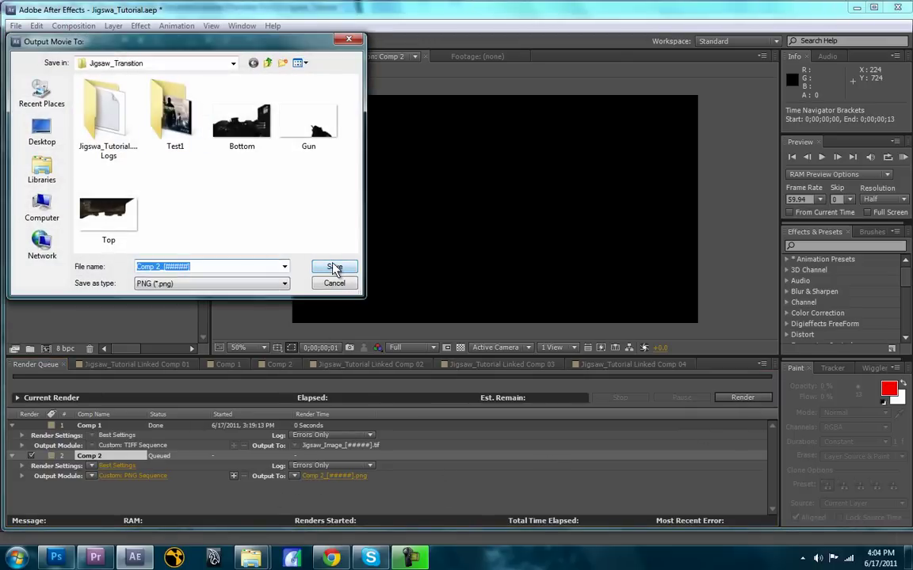
click(334, 266)
click(743, 398)
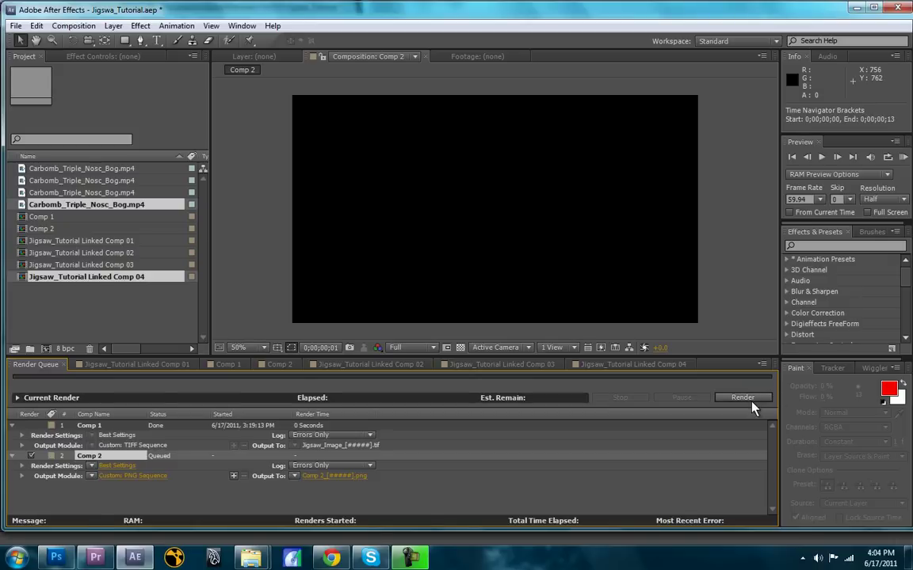
click(855, 9)
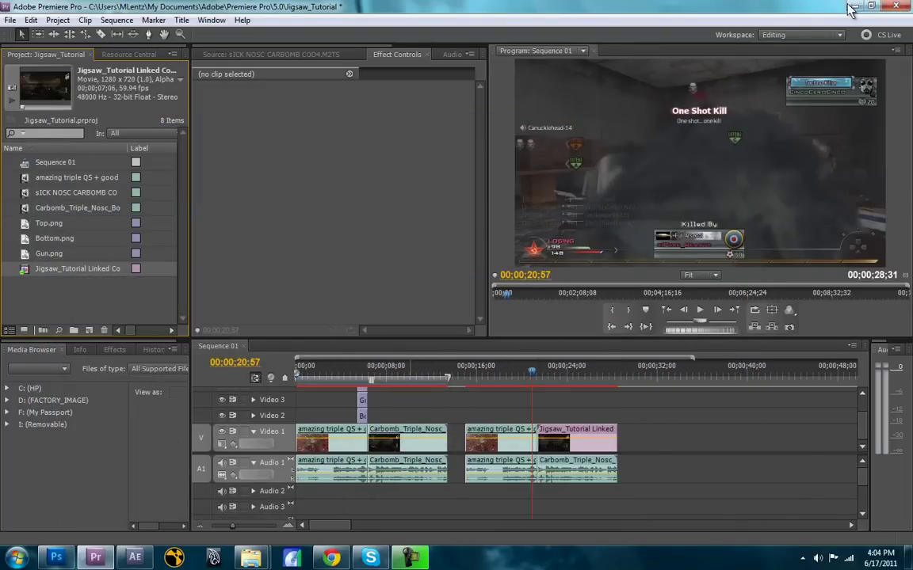
- Switch to Photoshop's Jigsaw_Tut.psd and toggle layer visibility so only the top jigsaw piece shows
click(875, 6)
click(55, 557)
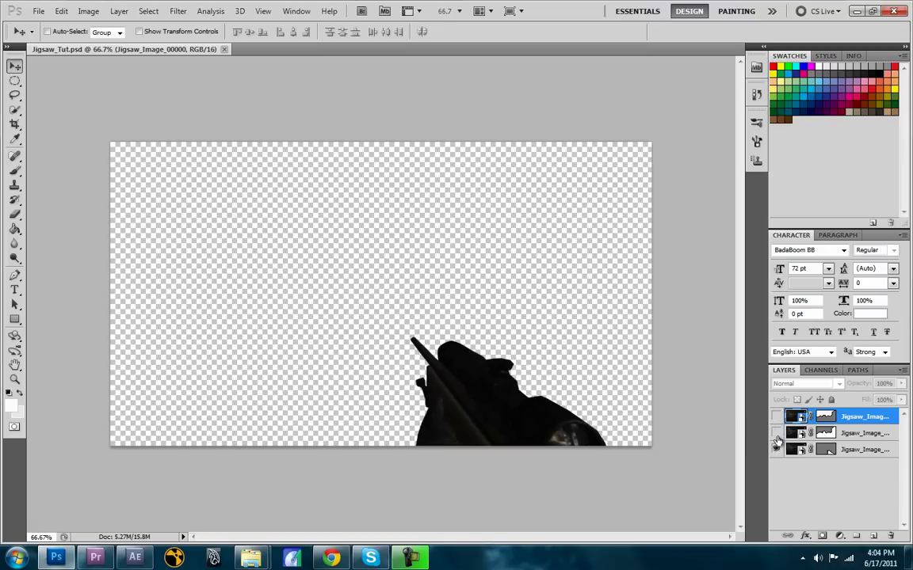
click(777, 449)
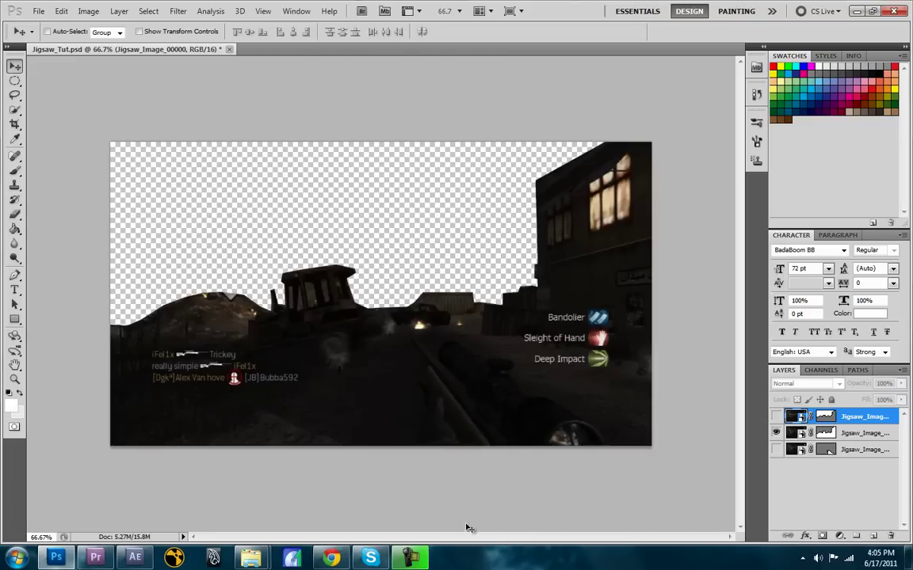
click(776, 416)
click(776, 433)
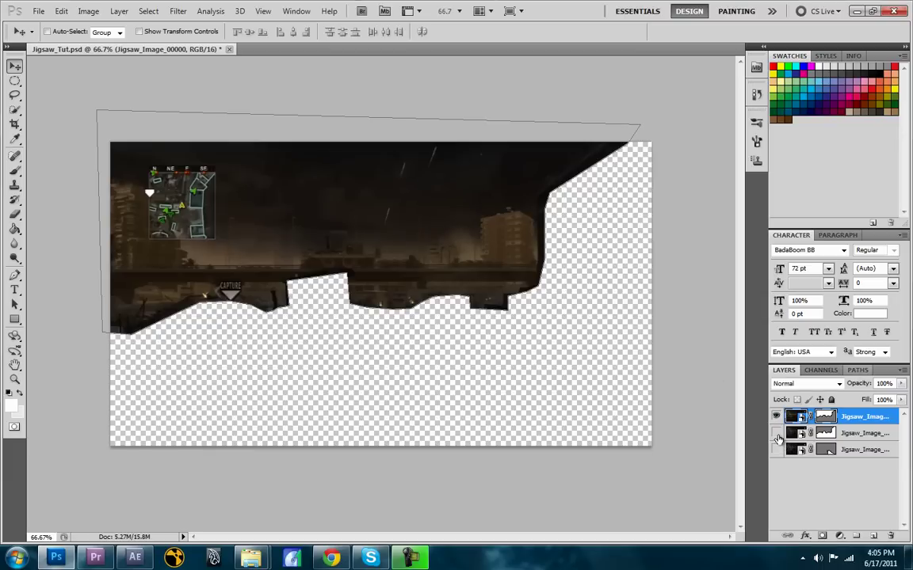
- Create a new 1280×720 px, RGB 16-bit document with a transparent background
click(37, 11)
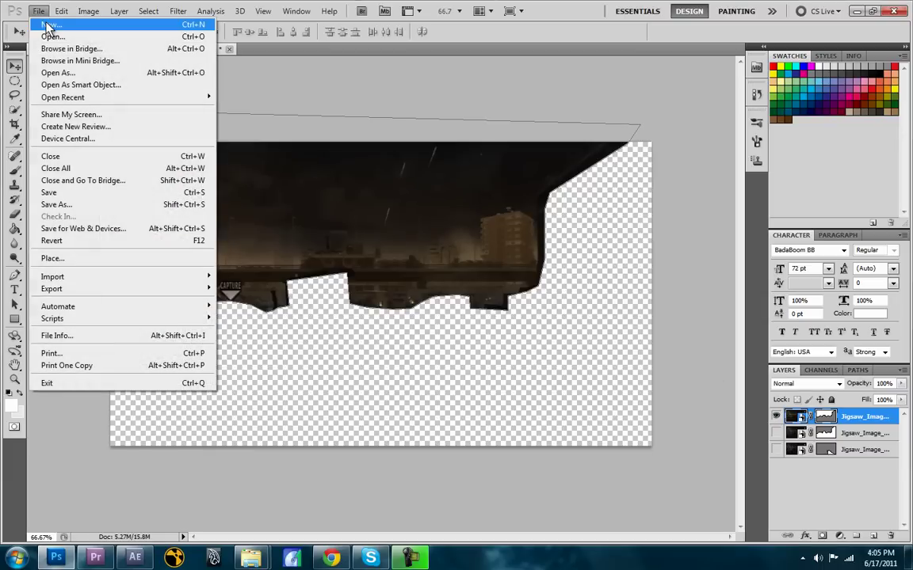
click(47, 26)
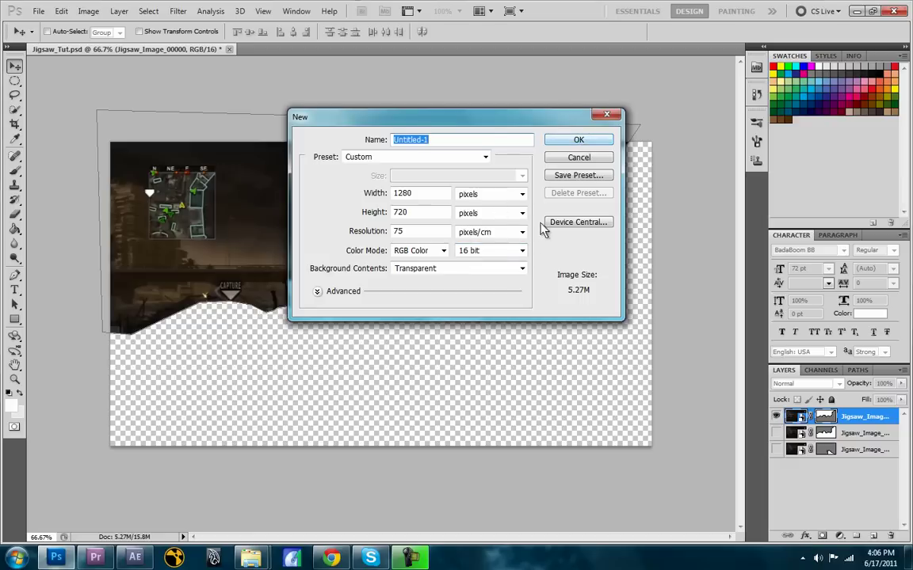
click(522, 251)
click(522, 251)
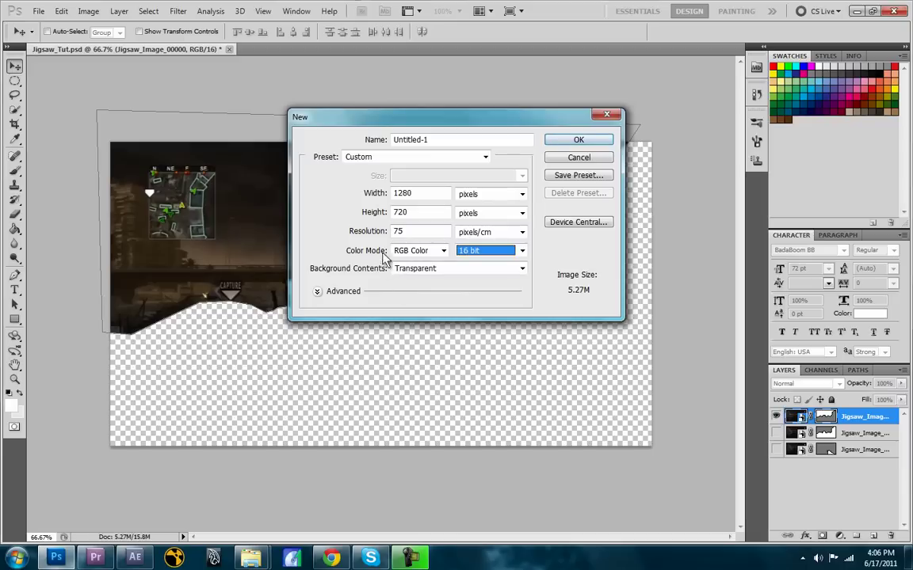
click(430, 140)
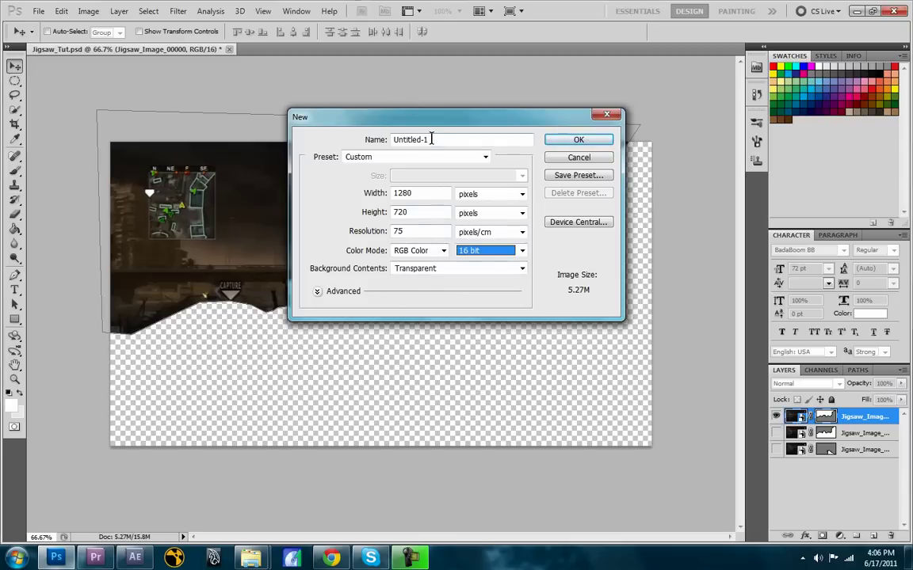
click(580, 142)
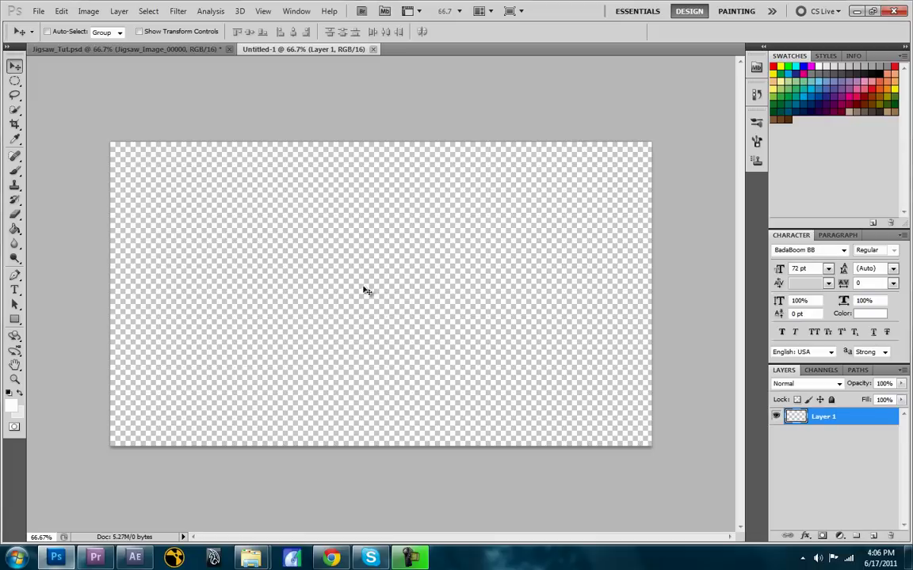
- Drag Comp 2_00000 from the Jigsaw_Transition folder onto the canvas and commit it full-frame
mouse_move(251, 558)
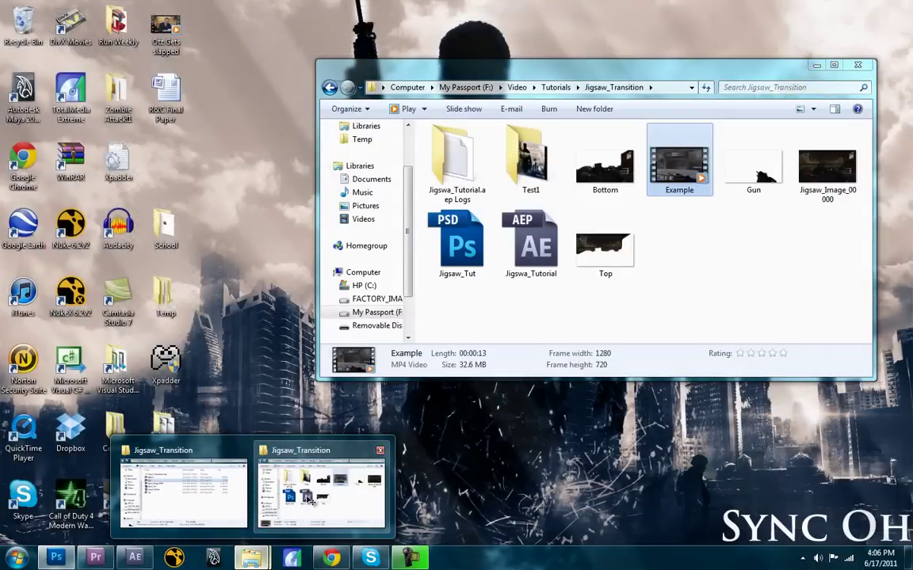
click(302, 506)
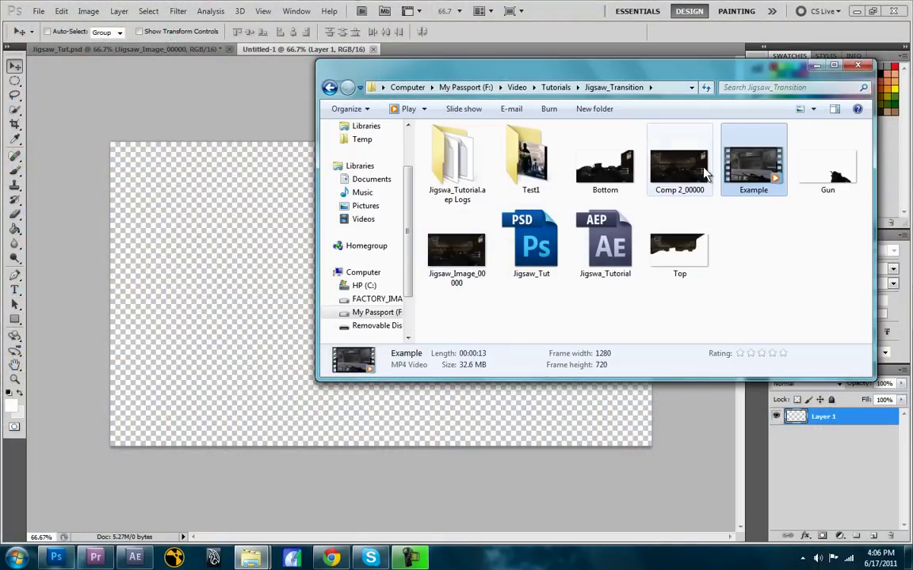
drag(689, 181, 230, 271)
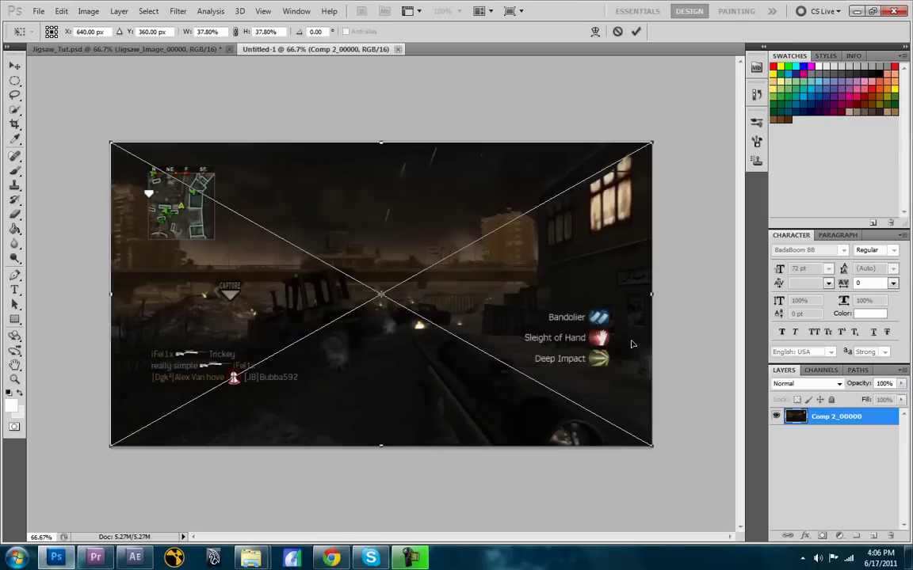
key(Return)
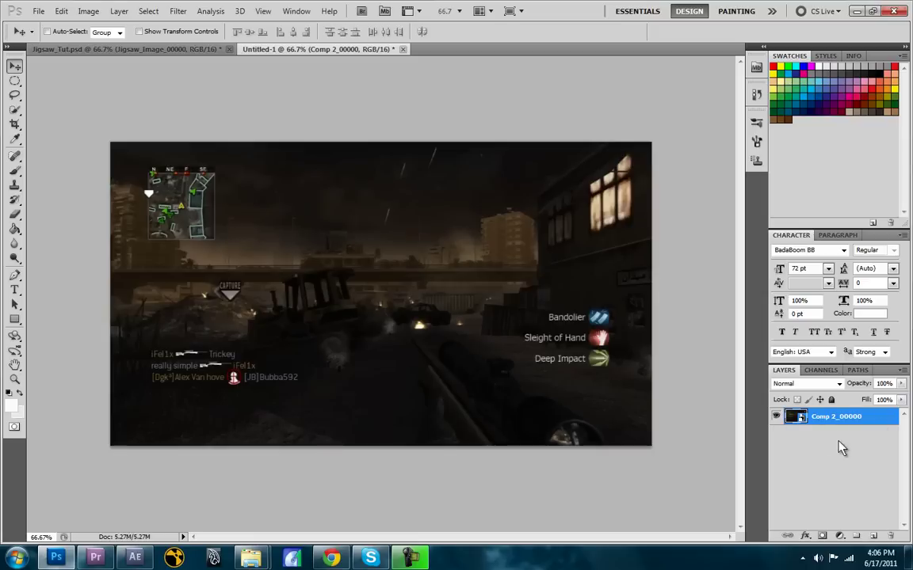
- Trace a closed Pen path around the bottom-right gun and convert it into a vector mask
click(14, 276)
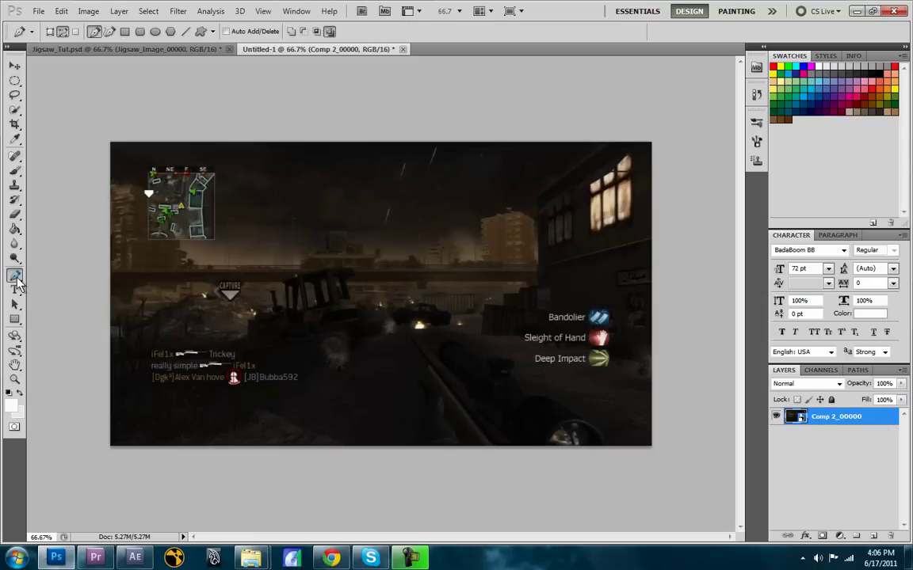
click(417, 455)
drag(422, 405, 418, 366)
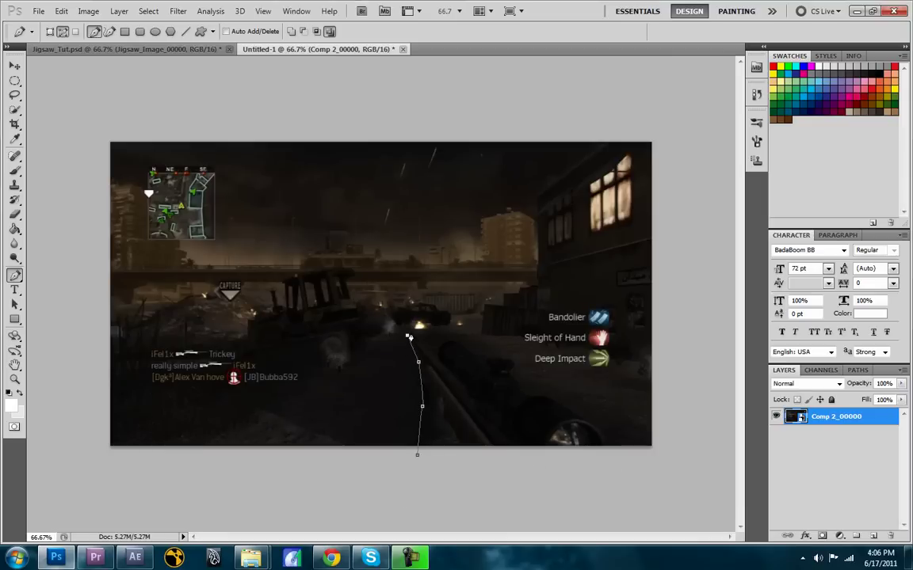
click(503, 360)
click(573, 399)
click(609, 436)
click(613, 465)
click(412, 461)
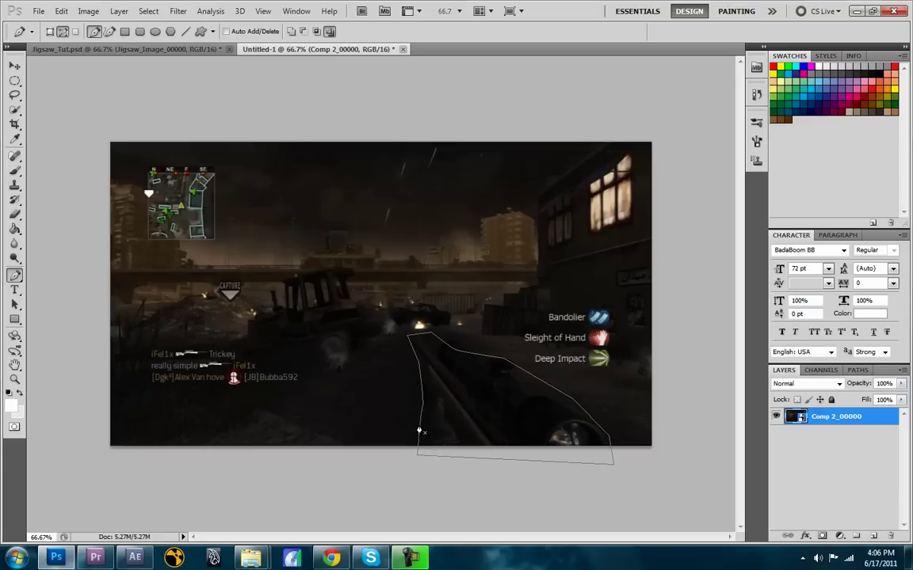
right_click(419, 431)
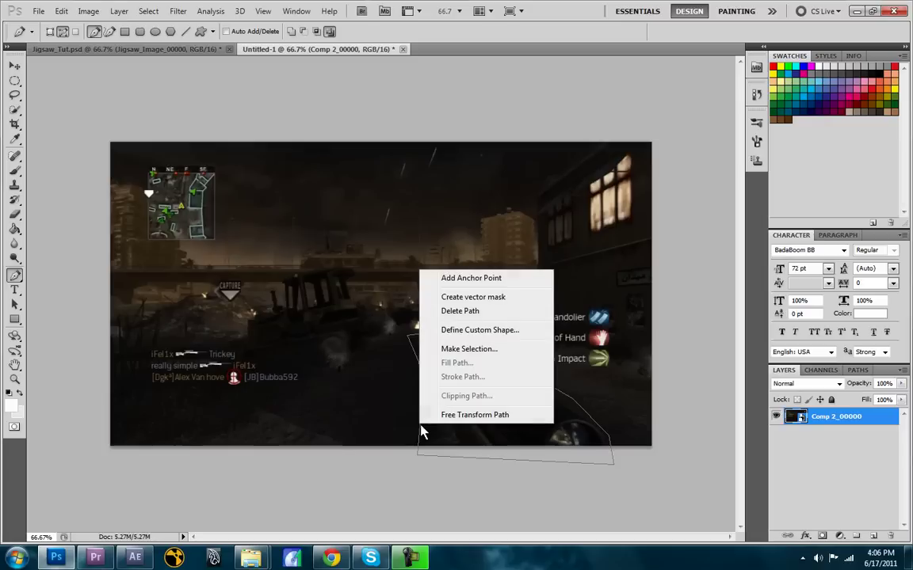
click(456, 299)
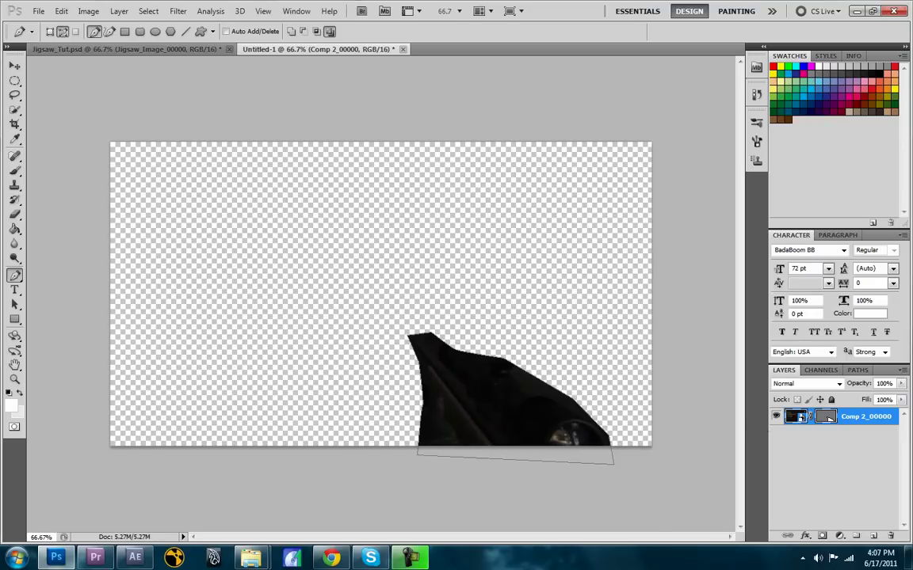
- Add a new empty Layer 1 via Layer > New > Layer and hide the masked Comp 2_00000 layer
click(118, 11)
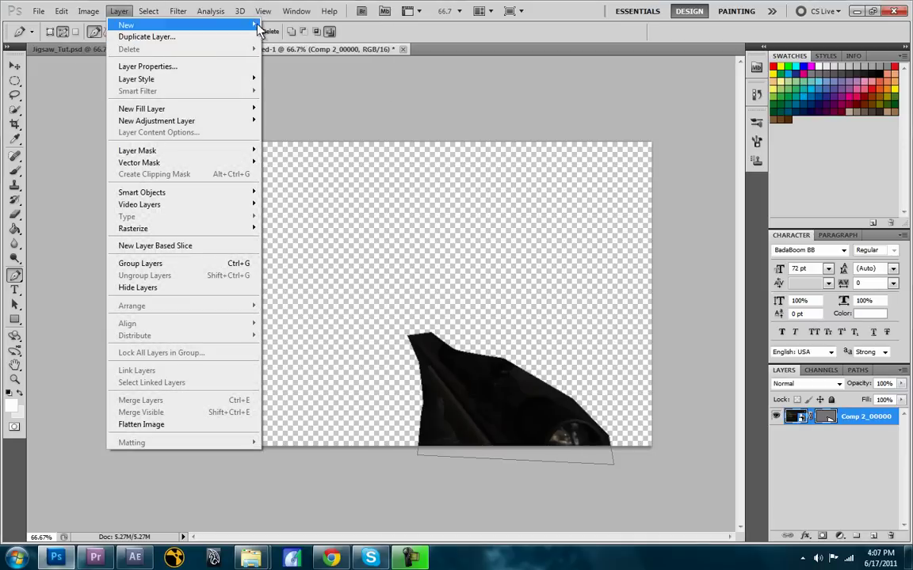
mouse_move(158, 25)
click(280, 26)
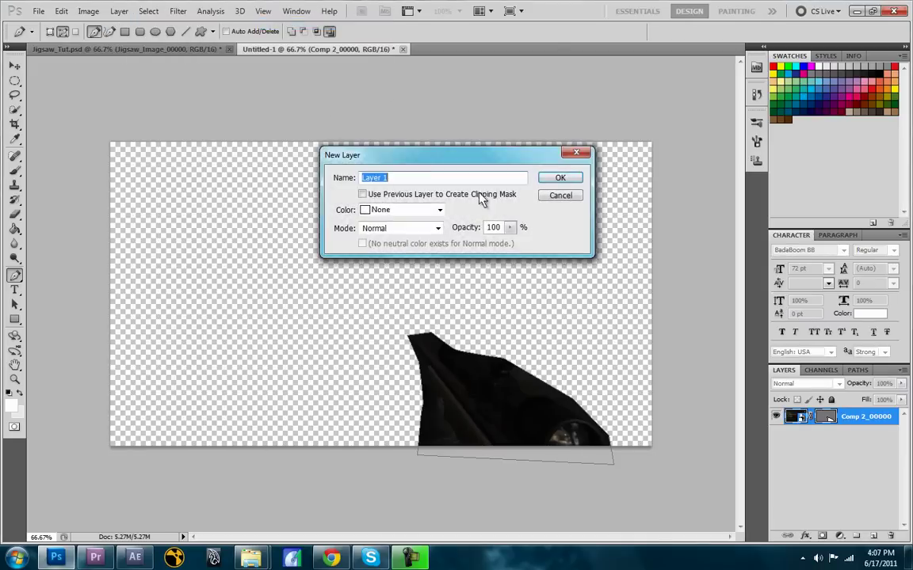
click(556, 179)
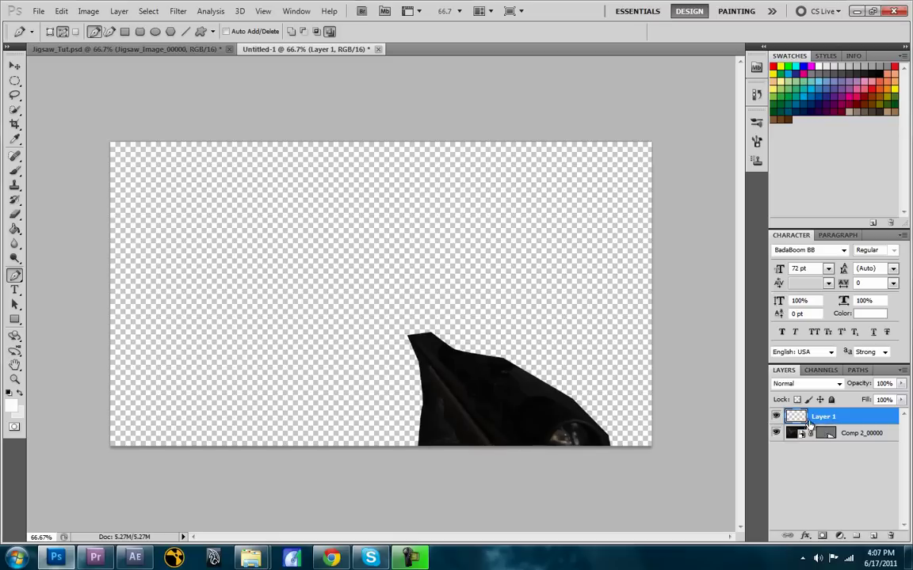
click(777, 433)
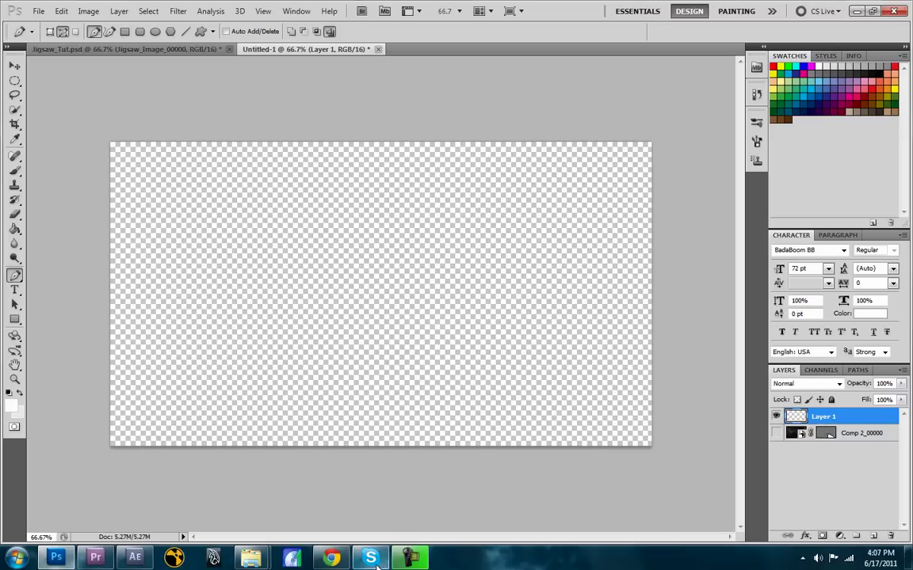
- Place another copy of Comp 2_00000 from the Jigsaw_Transition folder onto the canvas
mouse_move(250, 558)
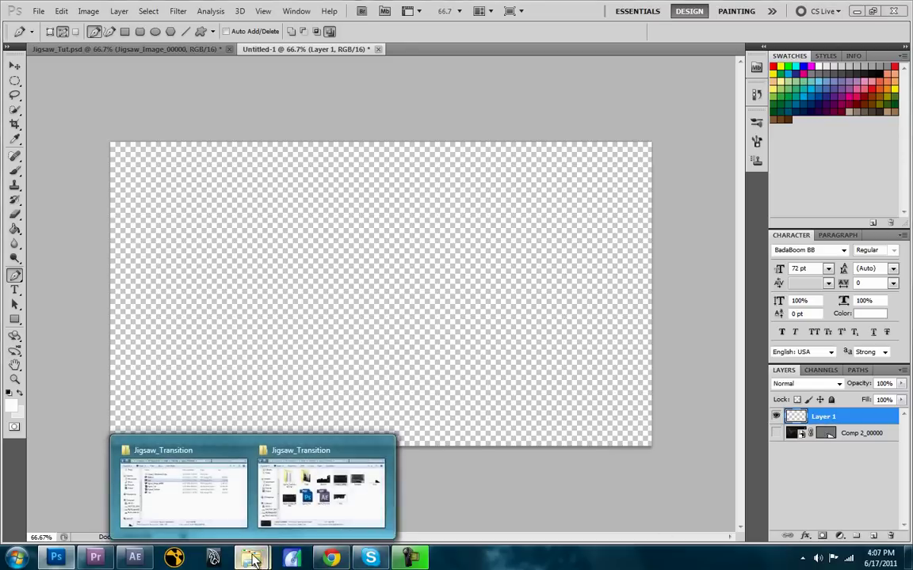
click(310, 510)
drag(664, 184, 258, 305)
key(Return)
- Pen-trace a wavy jigsaw edge around the lower scene and turn it into a vector mask
key(p)
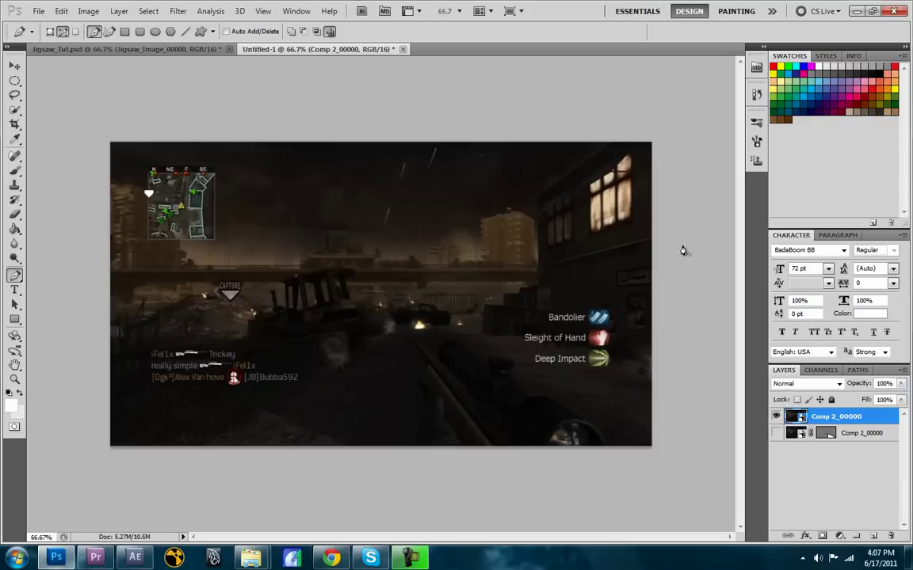
click(93, 336)
click(162, 315)
click(238, 299)
click(311, 323)
click(347, 322)
click(412, 310)
click(474, 309)
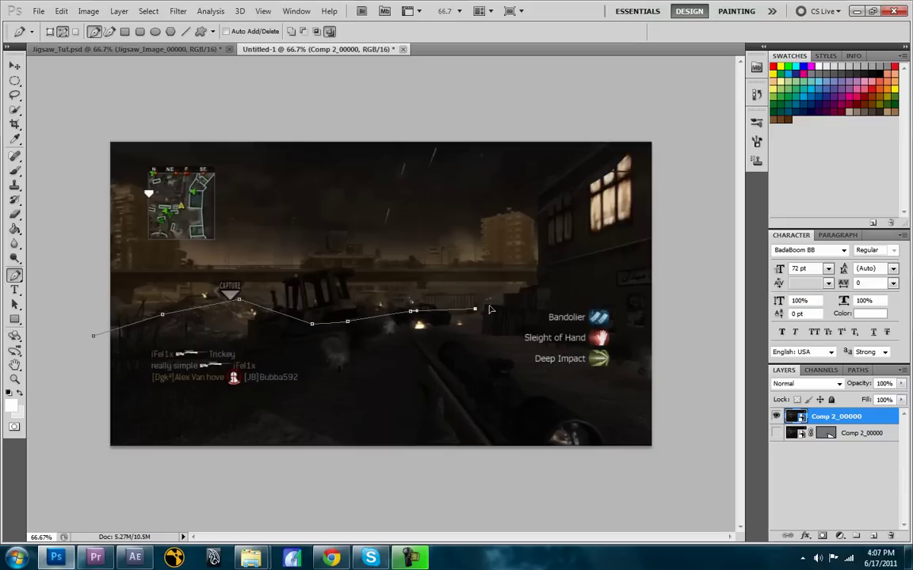
click(515, 299)
click(553, 260)
click(556, 223)
click(596, 177)
click(658, 161)
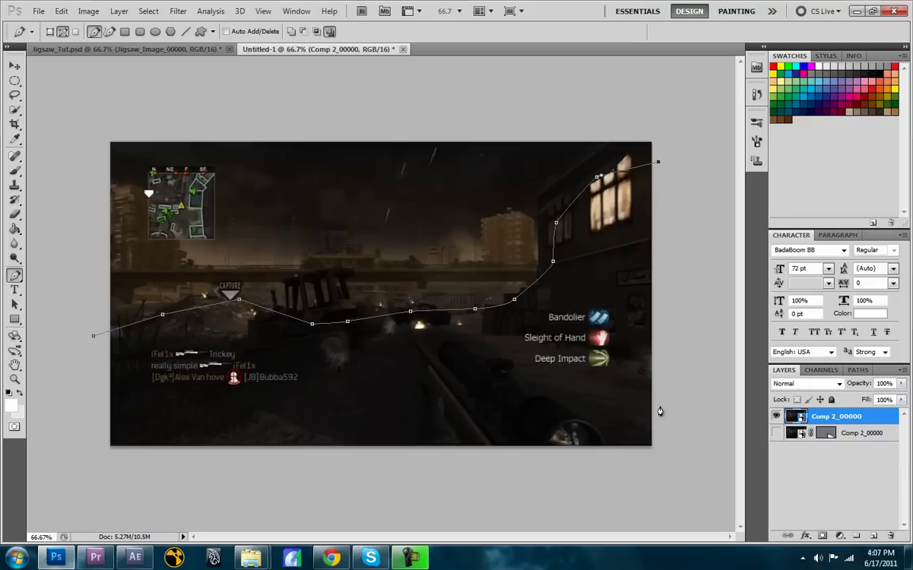
click(666, 463)
click(71, 481)
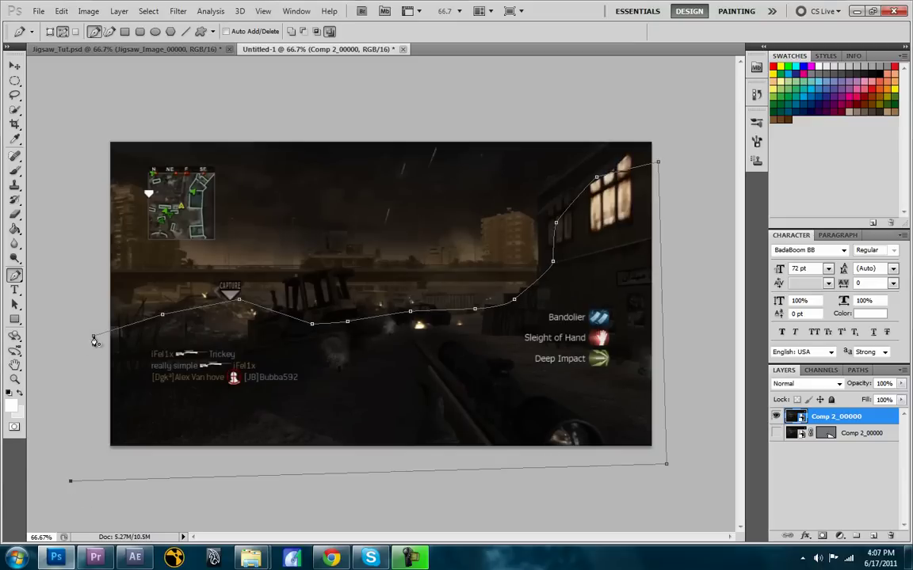
click(94, 337)
right_click(208, 313)
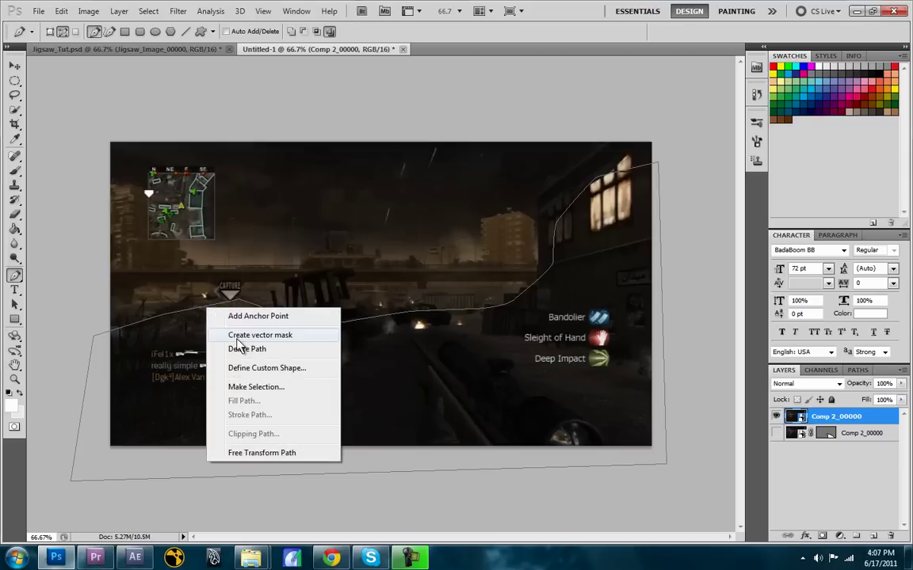
click(255, 333)
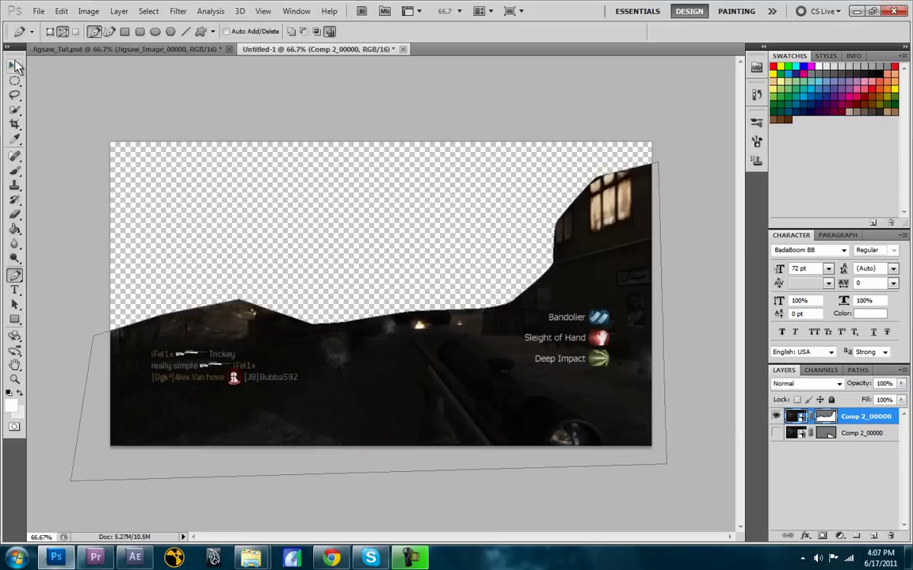
- Toggle the masked and unmasked layers to compare them, then hide both
click(776, 432)
click(777, 418)
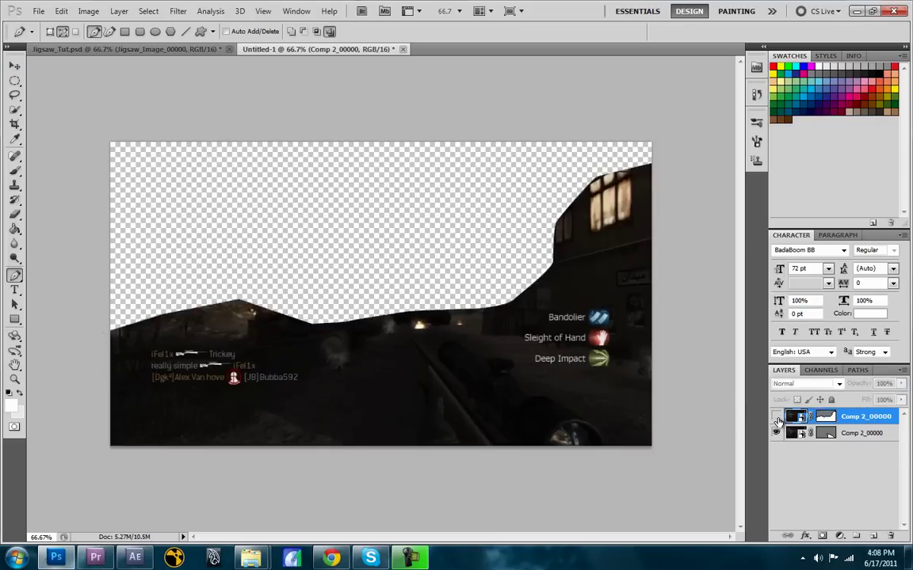
click(776, 418)
click(776, 434)
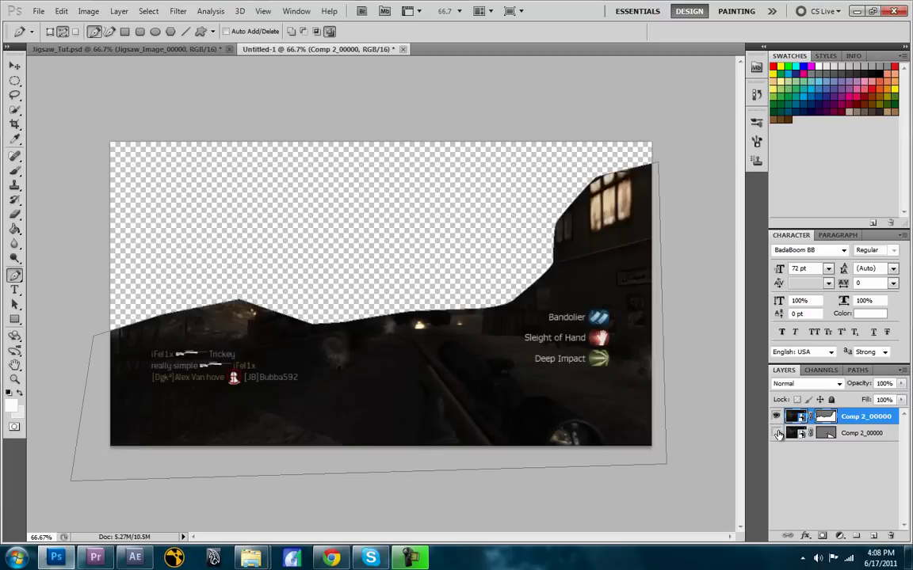
click(776, 416)
- Add a new empty layer named Layer 1 to Untitled-1
click(120, 13)
mouse_move(128, 25)
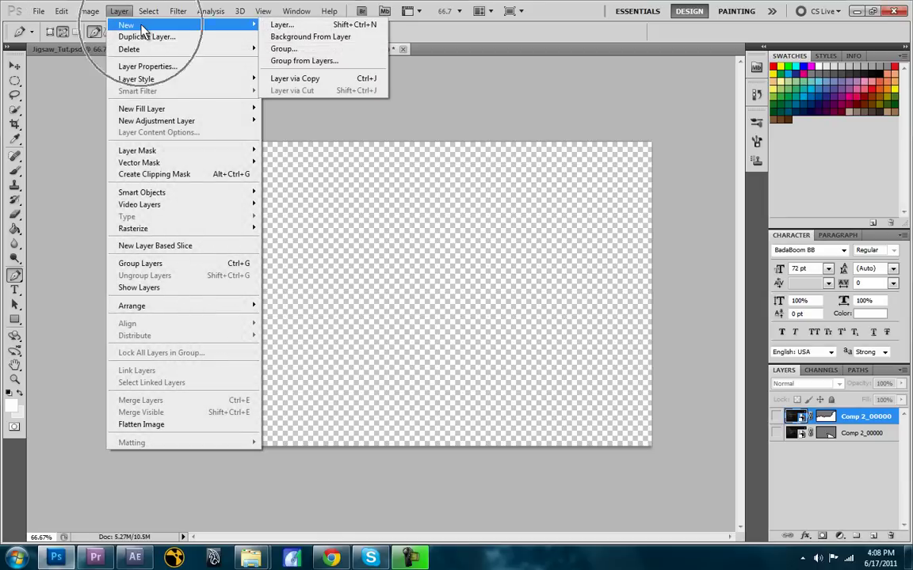
click(282, 25)
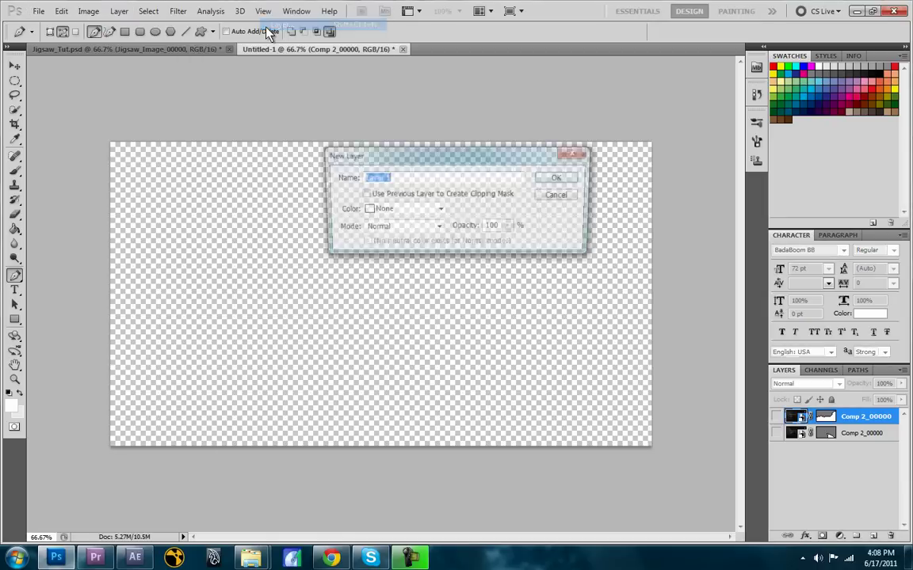
click(560, 178)
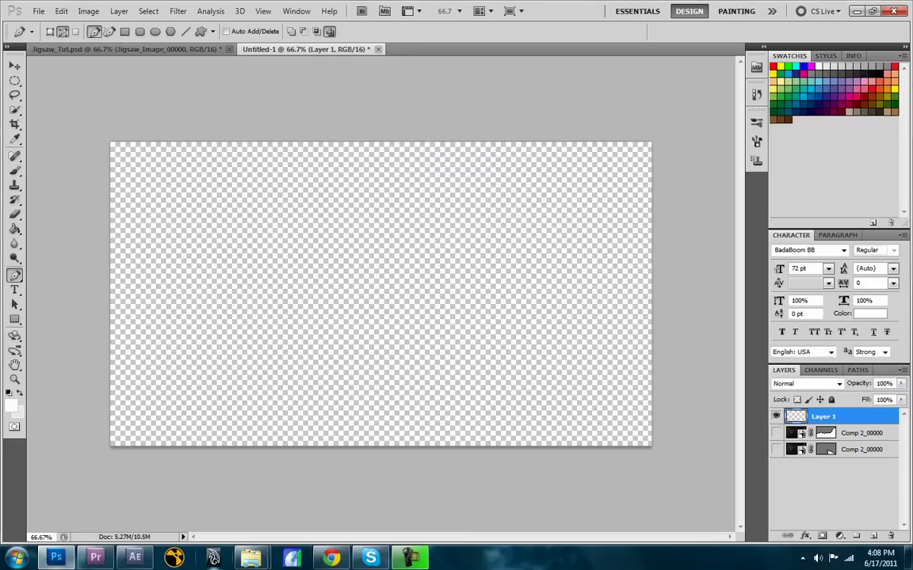
- Place the Comp 2_00000 image from the Jigsaw_Transition folder onto the canvas and commit it
mouse_move(251, 558)
click(329, 428)
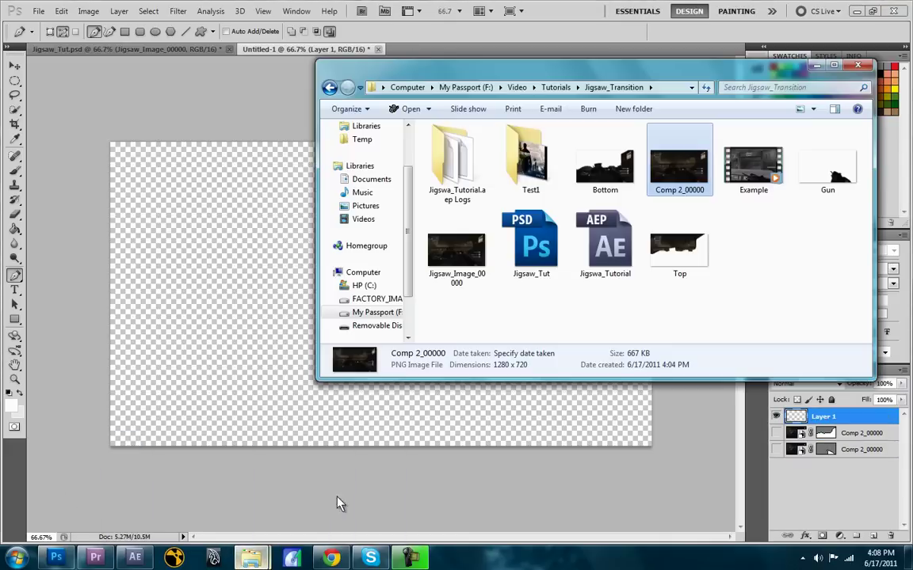
drag(693, 171, 230, 285)
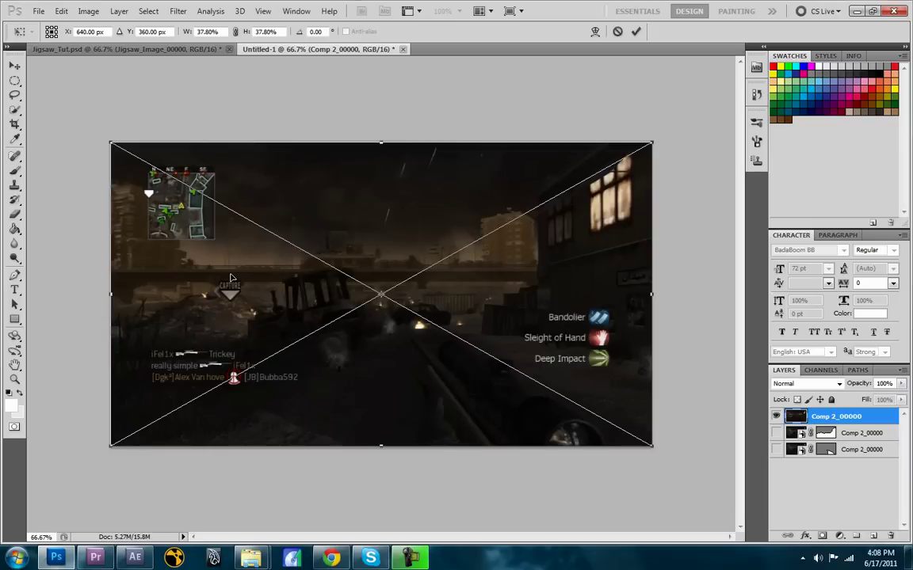
key(Return)
key(p)
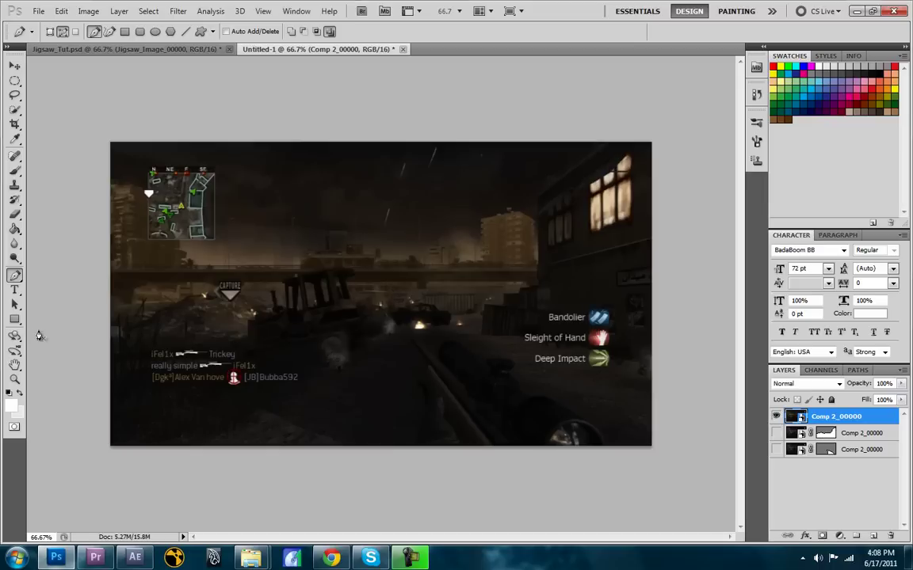
- Draw the jigsaw cut line with the Pen from the frame's left edge toward the right-hand building
click(150, 326)
click(254, 305)
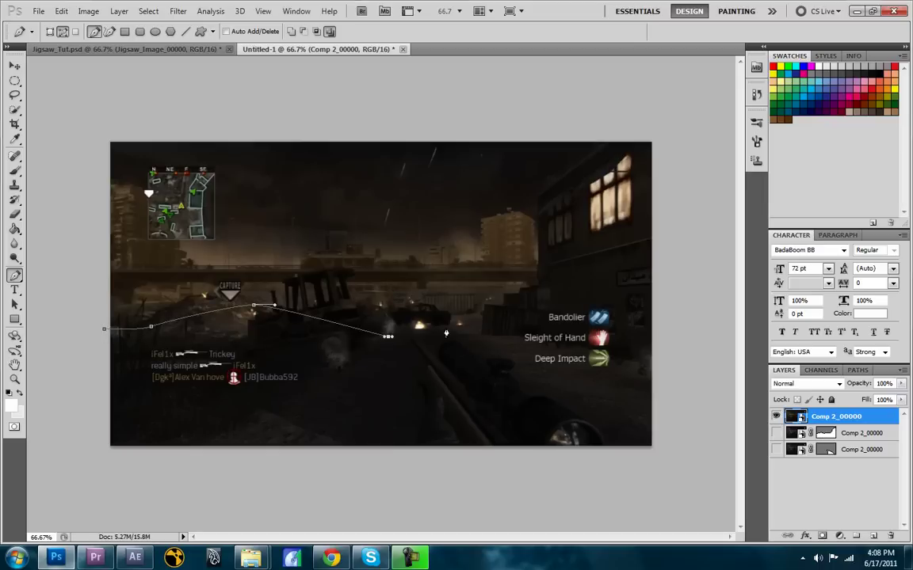
click(388, 337)
click(456, 326)
click(551, 295)
click(559, 236)
- Curve the path around the top of the image, close it, and make it a vector mask
drag(600, 190, 626, 176)
click(687, 139)
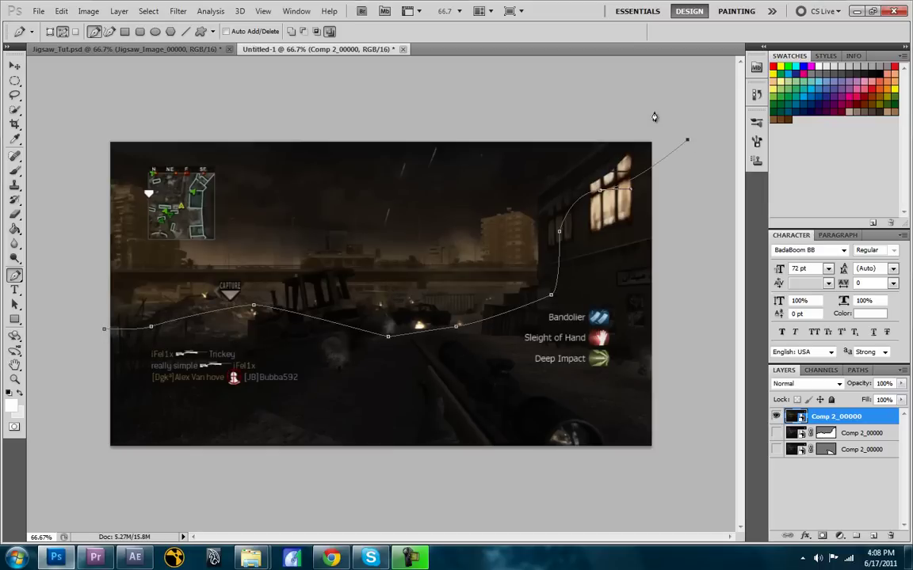
drag(607, 95, 581, 106)
click(107, 113)
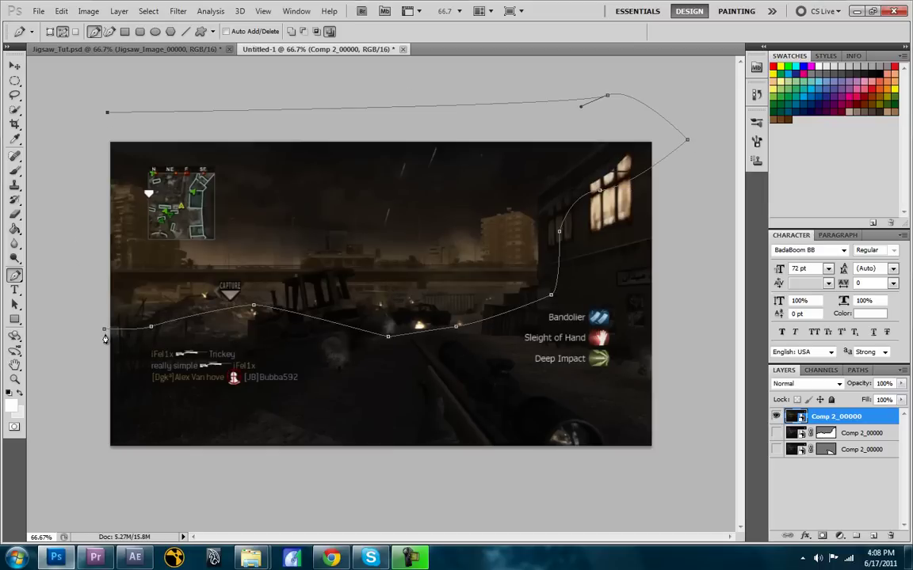
click(104, 329)
right_click(171, 325)
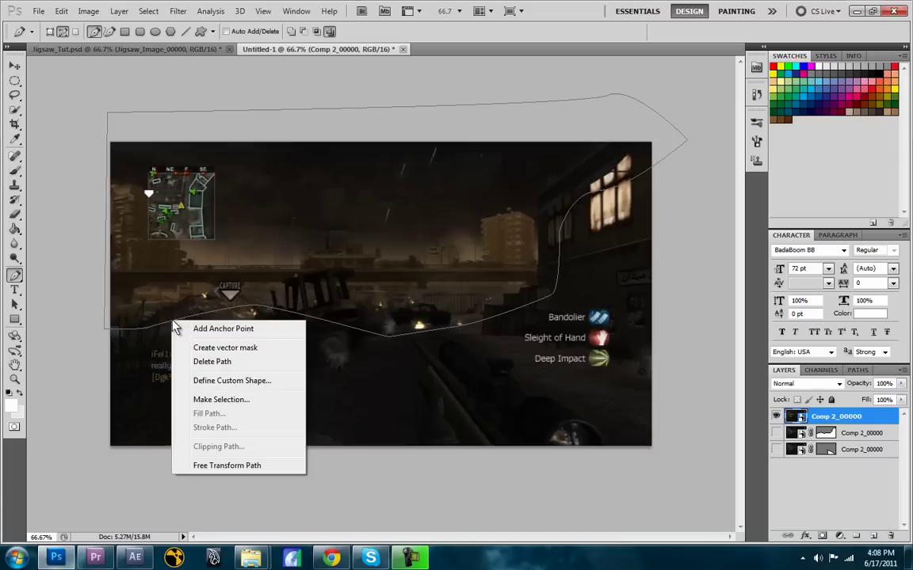
click(193, 347)
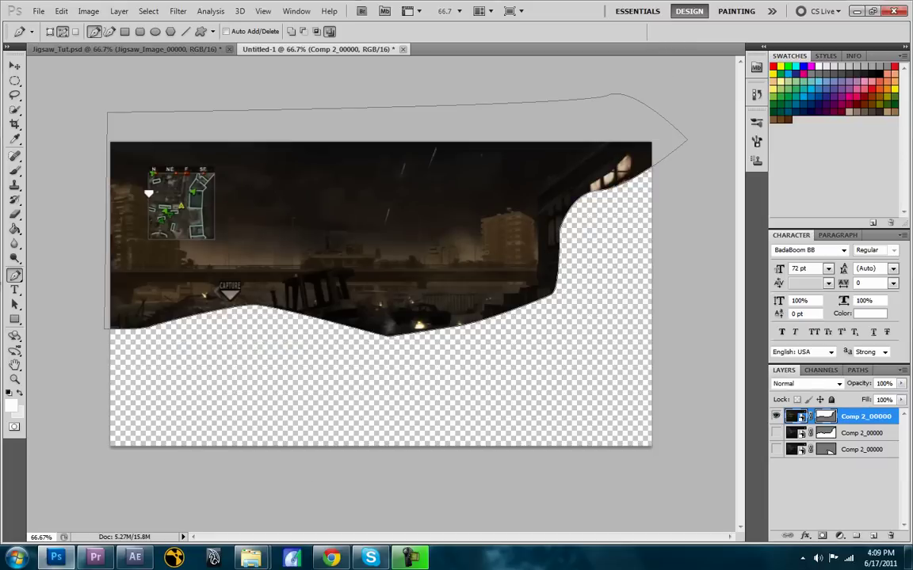
- Preview the upper and lower pieces together, then leave only the top Comp 2_00000 layer visible
click(16, 65)
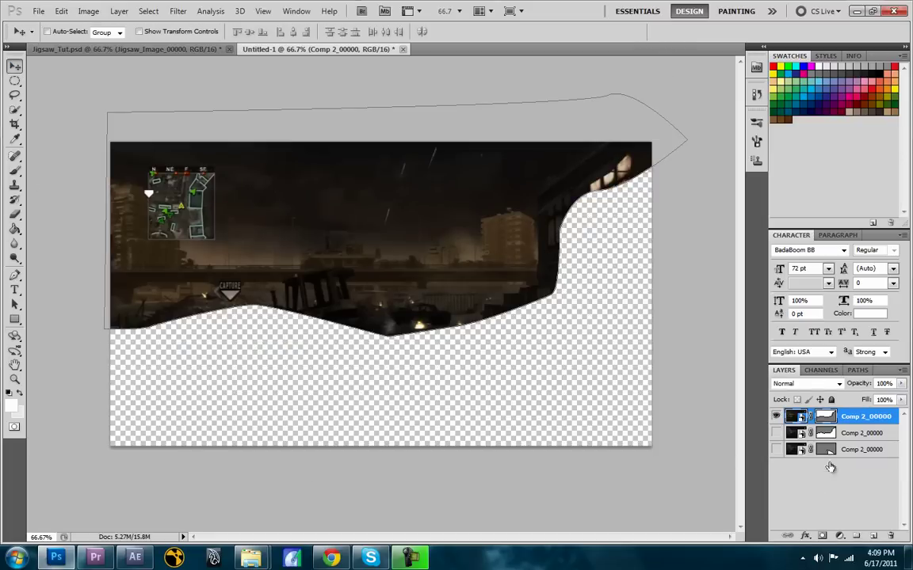
click(776, 432)
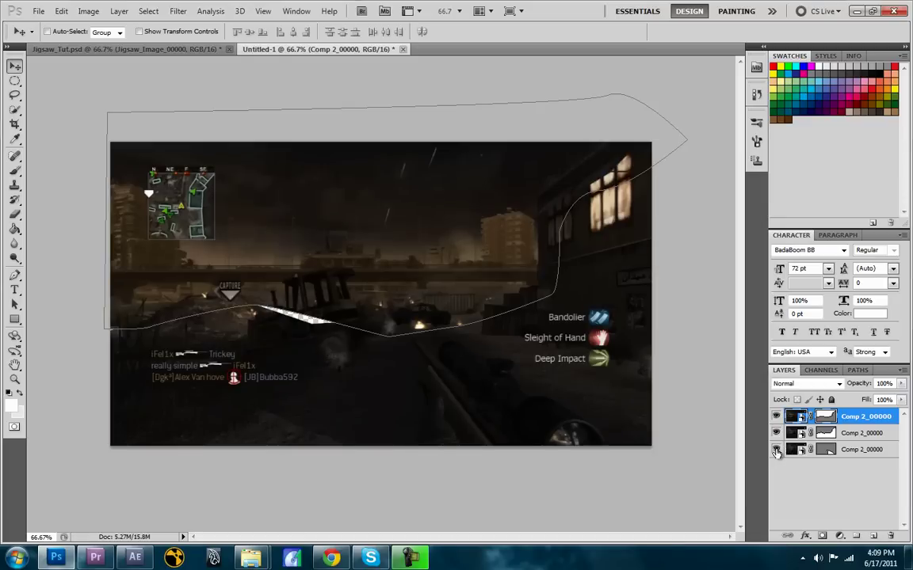
alt+click(775, 417)
click(776, 417)
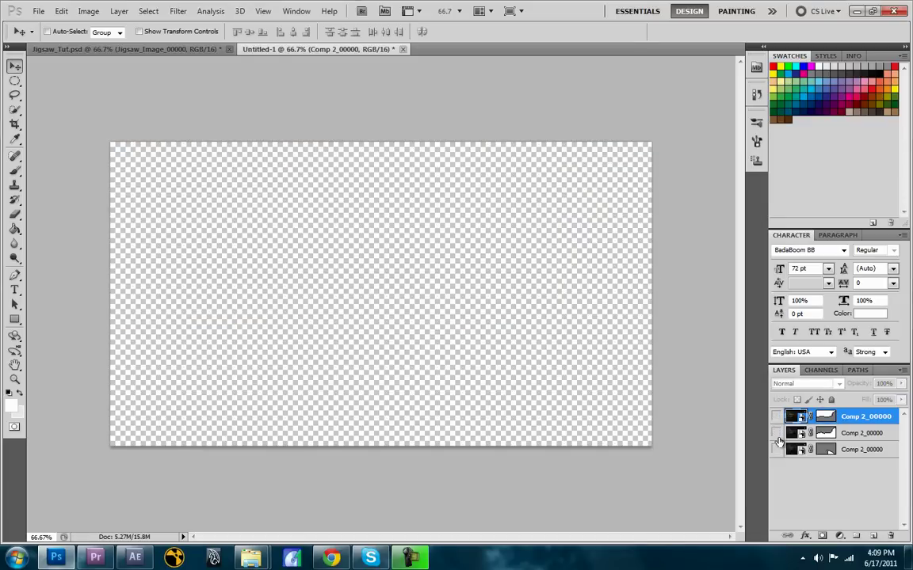
click(776, 417)
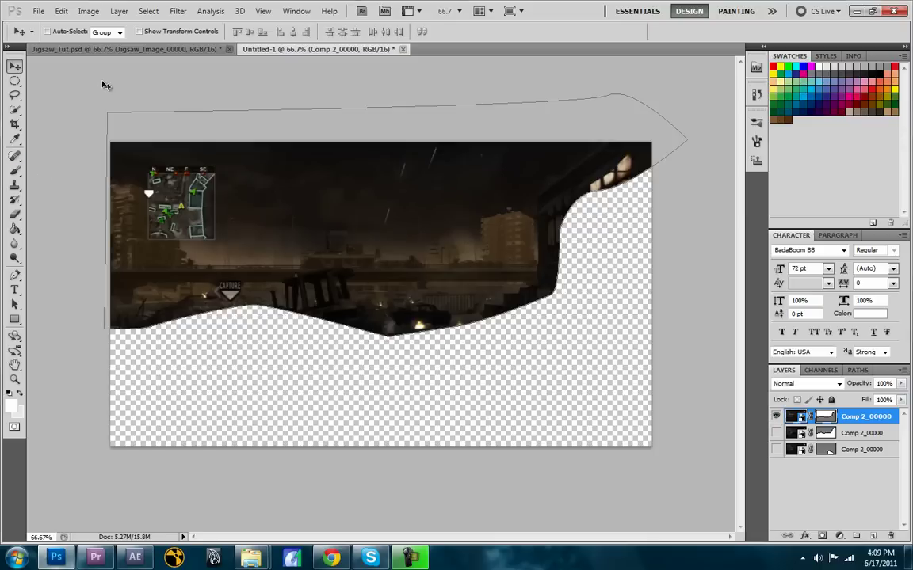
- Save the upper piece as a PNG in Jigsaw_Transition with the default PNG options
click(38, 11)
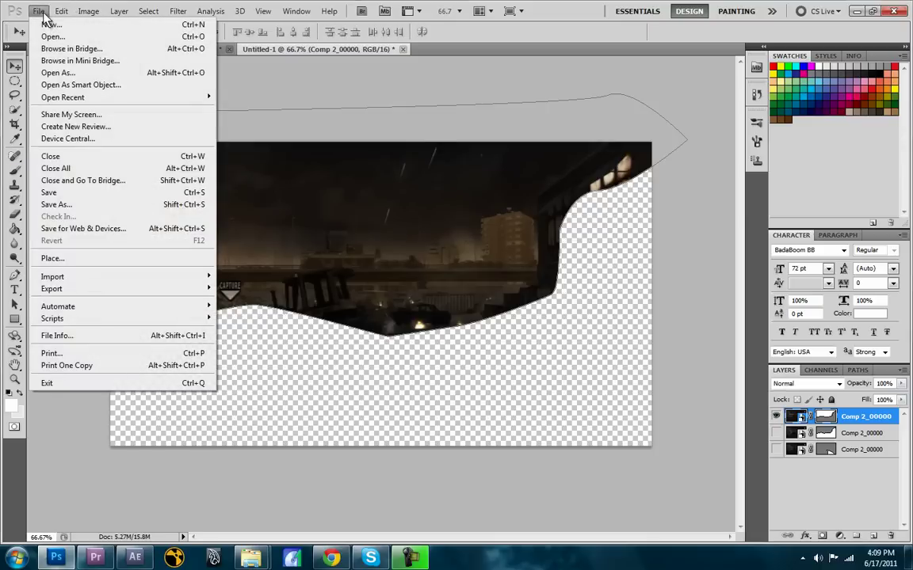
click(72, 205)
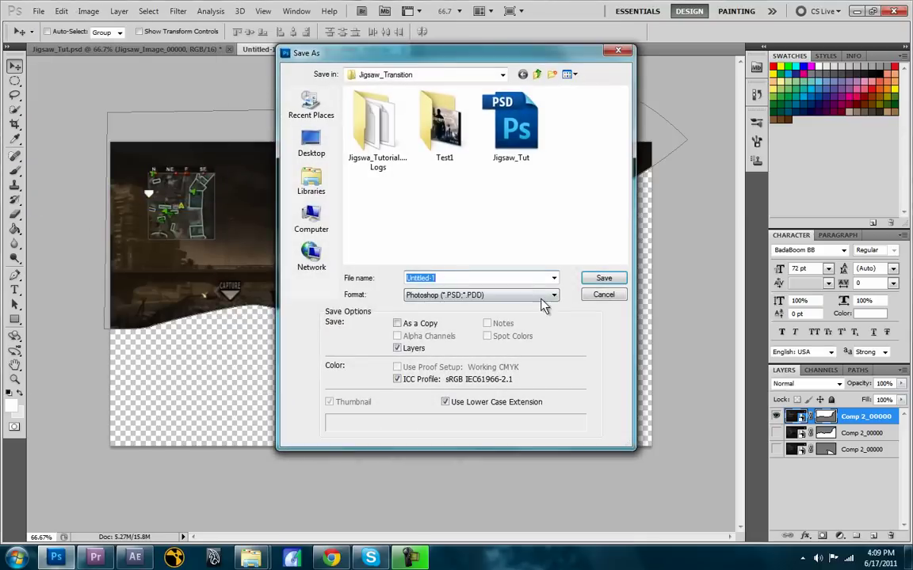
click(555, 294)
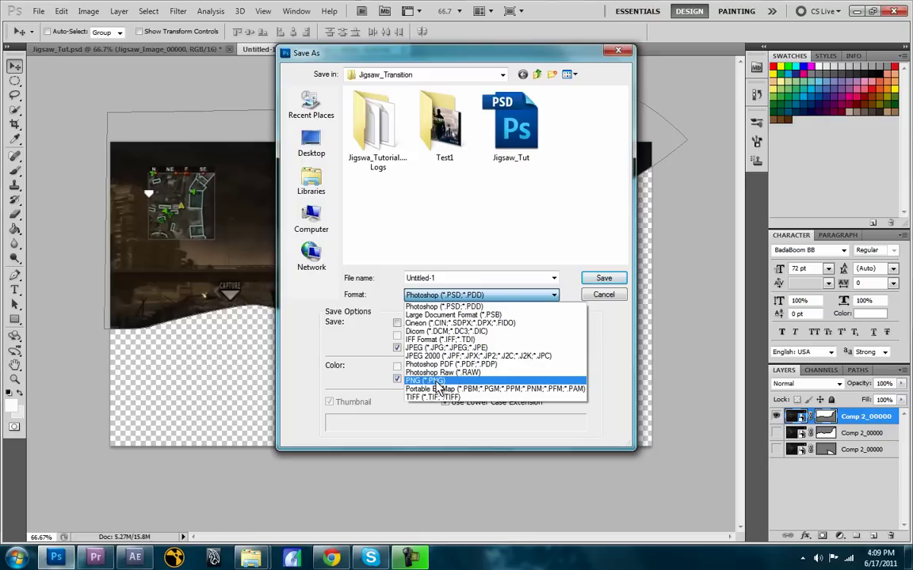
click(428, 381)
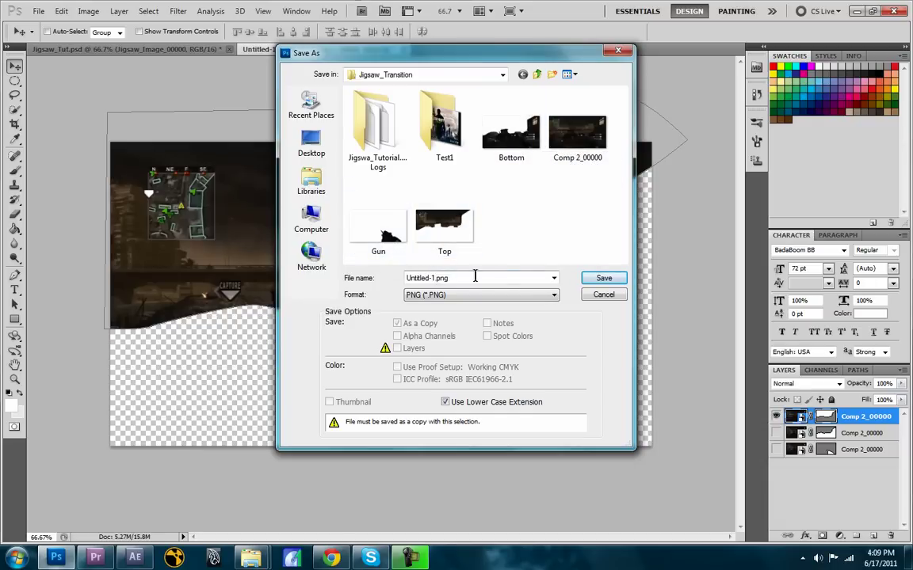
click(604, 283)
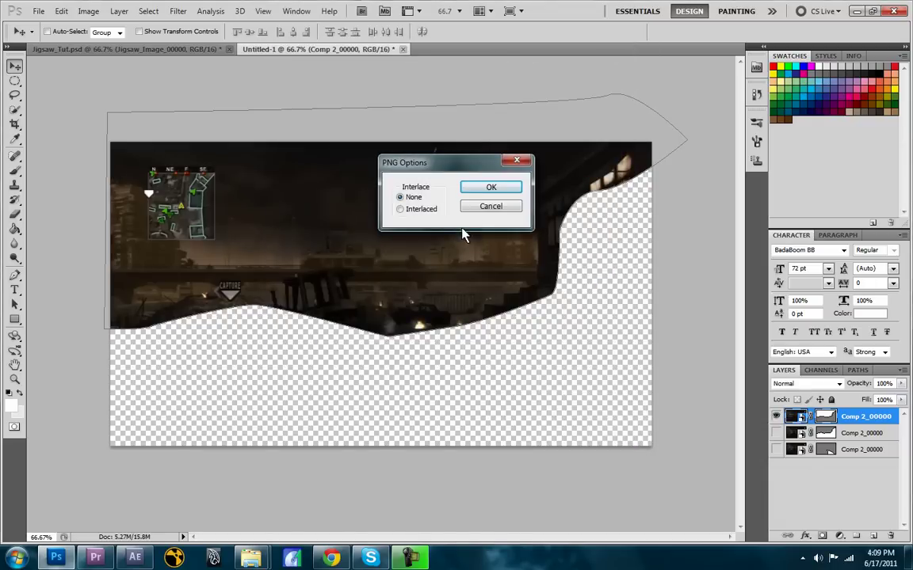
click(489, 188)
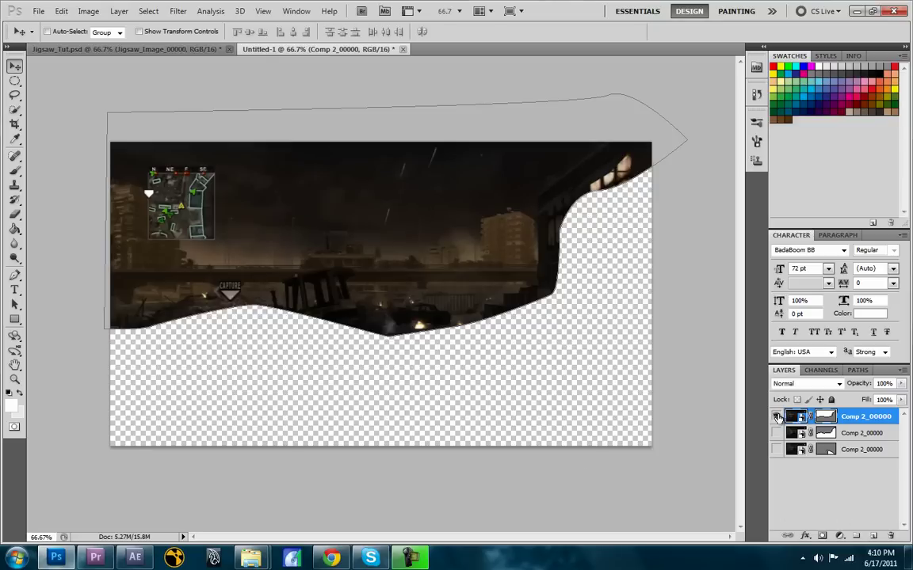
- Save the lower piece alone as bot.png in Jigsaw_Transition, then show only the gun layer
click(778, 417)
click(776, 433)
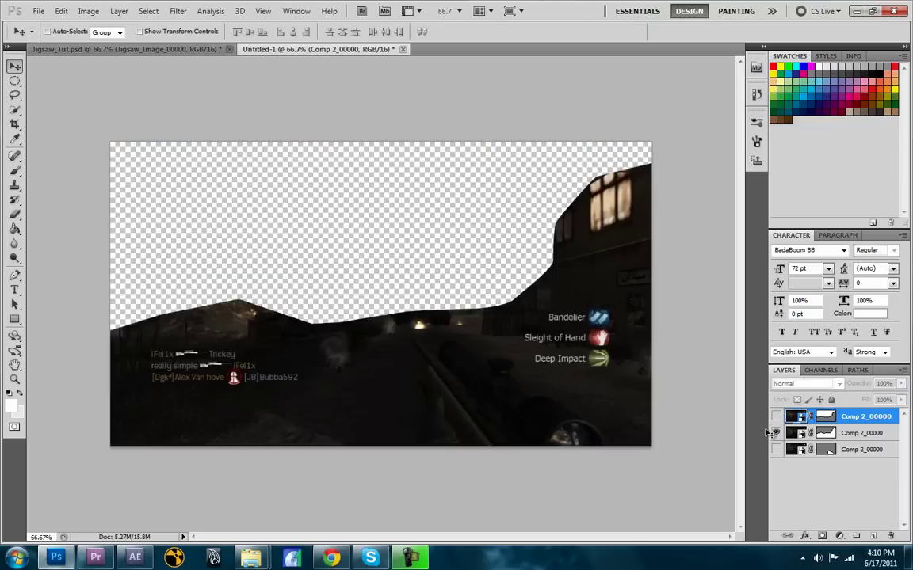
click(38, 11)
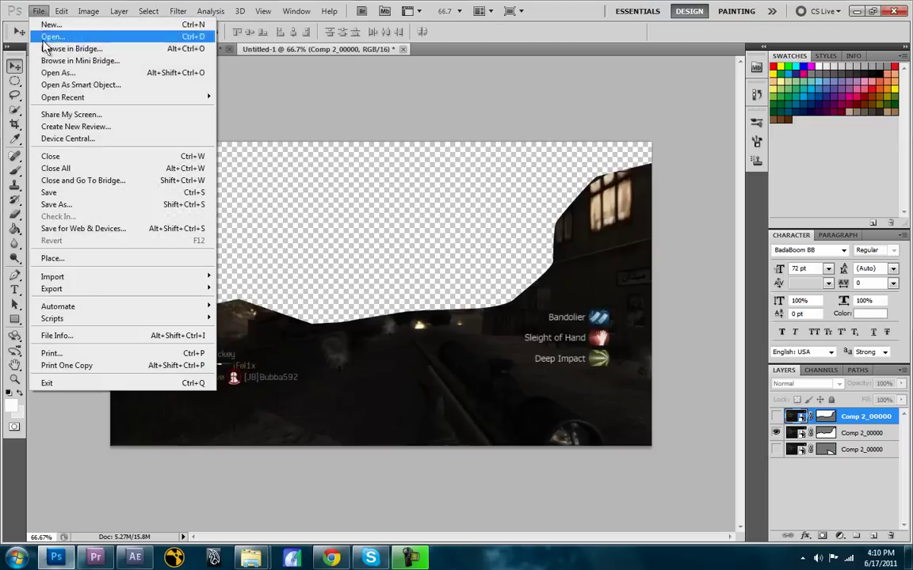
click(59, 204)
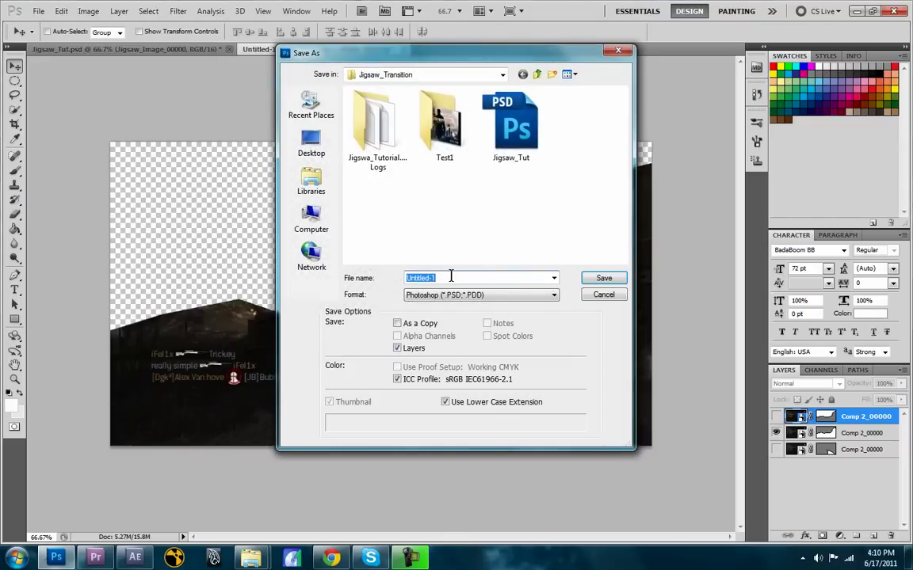
click(442, 277)
key(BackSpace)
key(BackSpace)
key(BackSpace)
key(BackSpace)
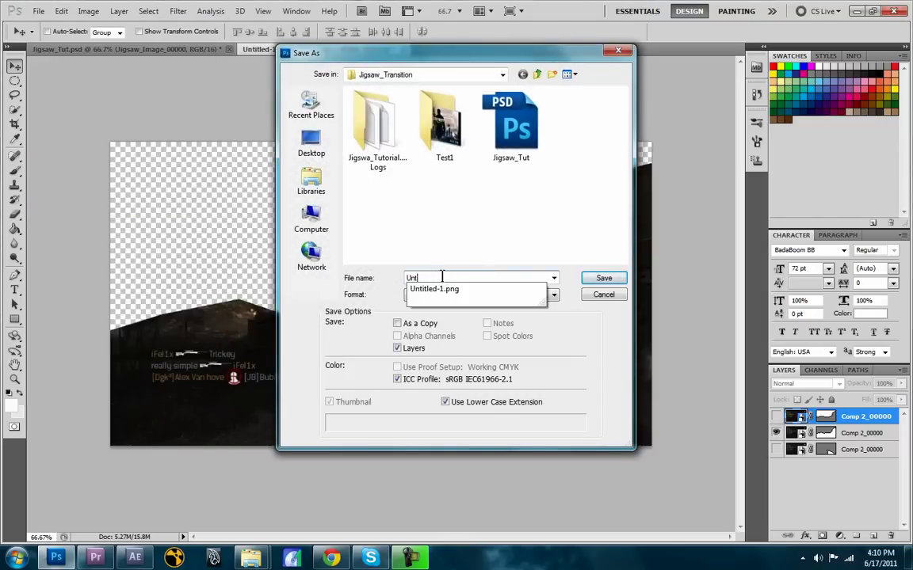
key(BackSpace)
key(BackSpace)
key(BackSpace)
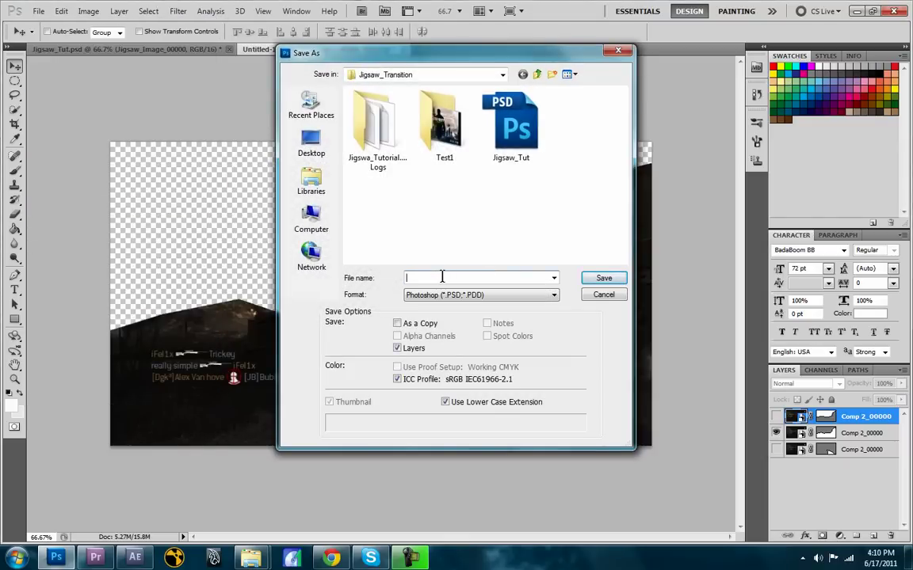
text(b)
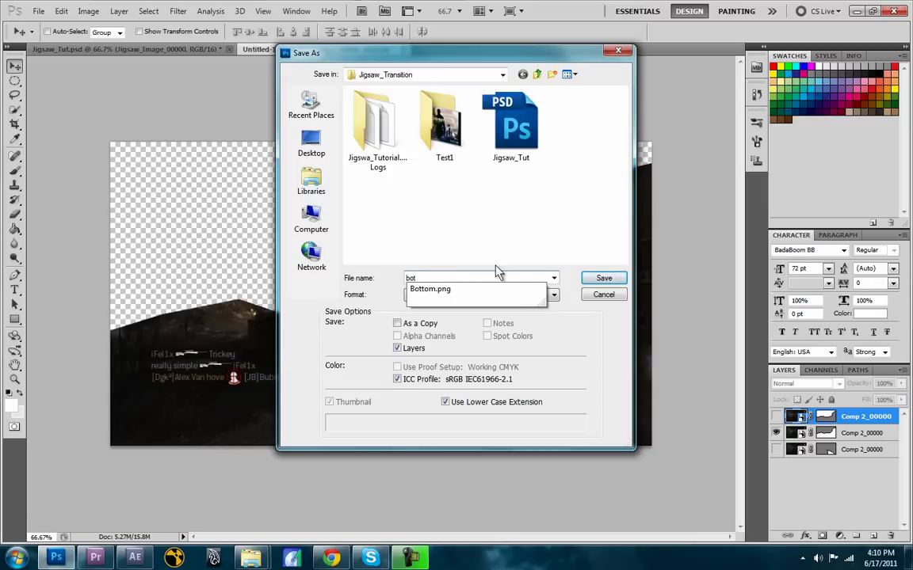
text(ot)
click(554, 295)
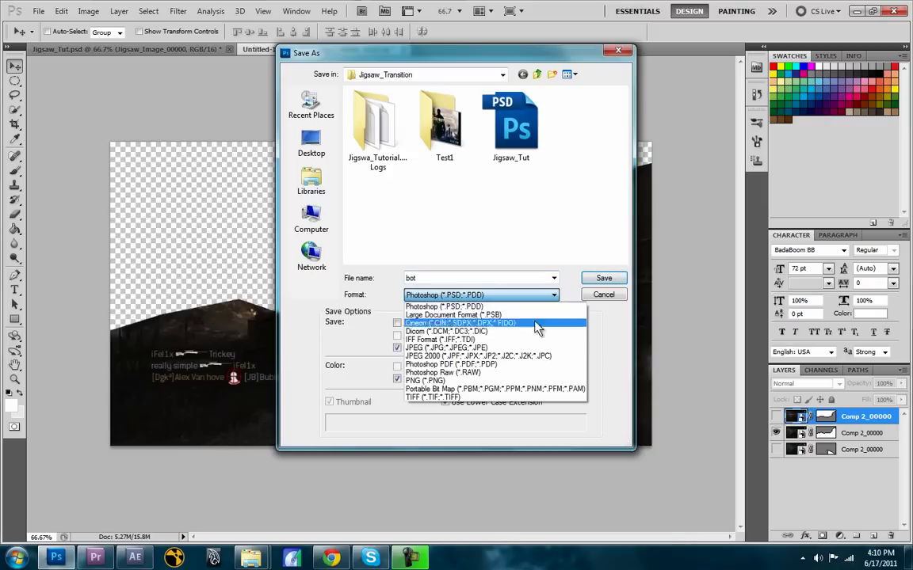
click(476, 380)
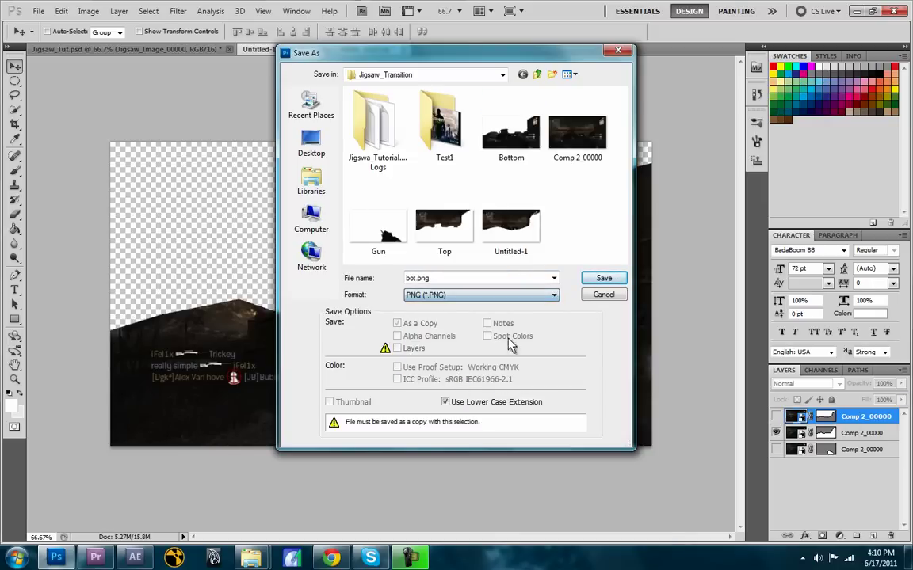
click(600, 284)
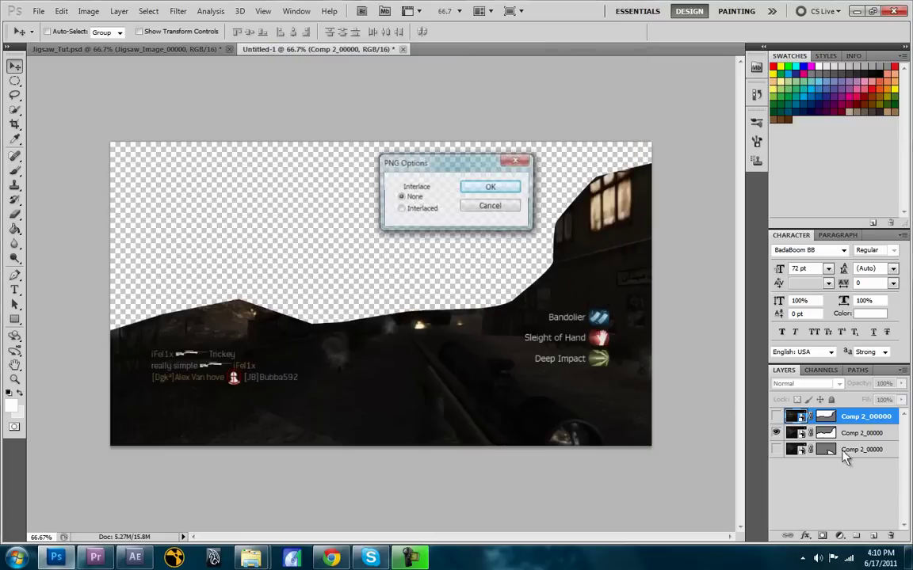
click(486, 189)
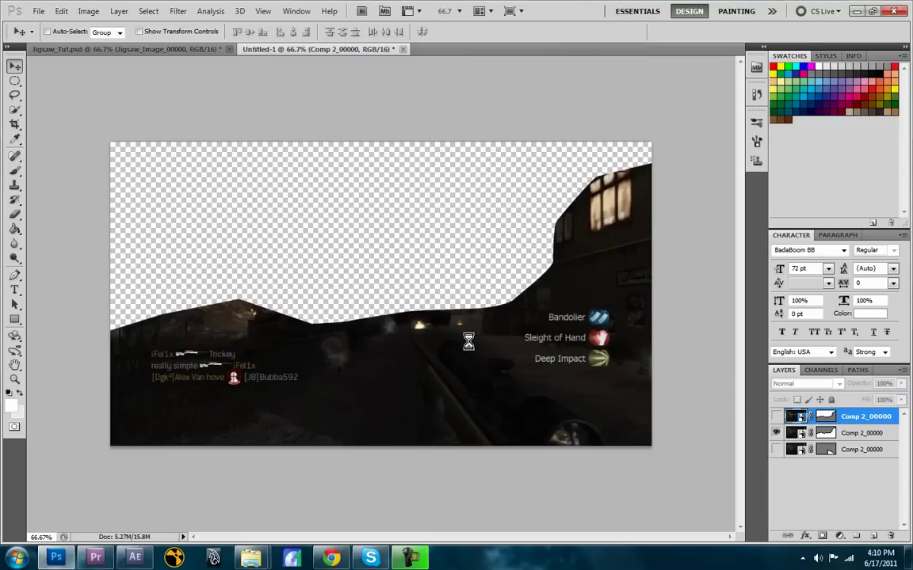
click(776, 433)
click(776, 449)
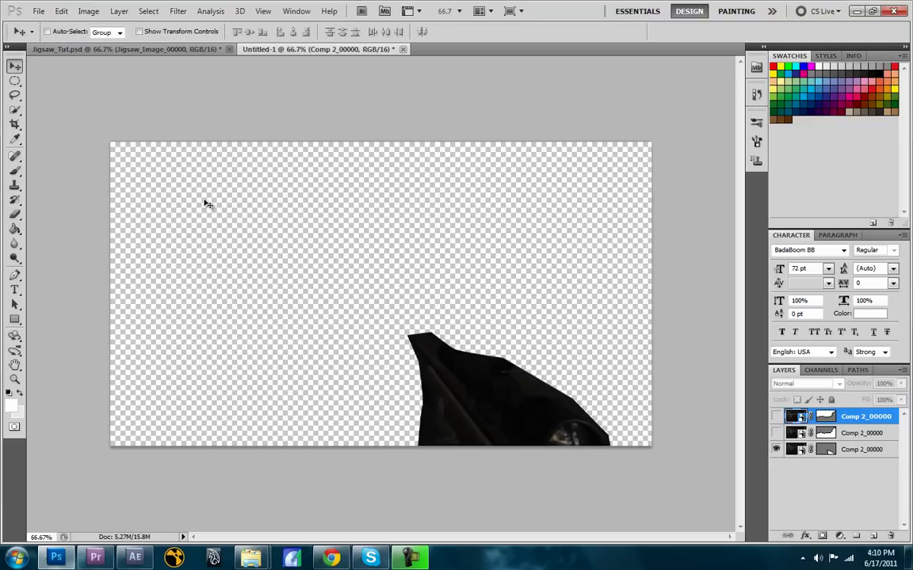
- Minimize Photoshop, return to Premiere Pro, and bring up the Jigsaw_Transition folder
click(856, 11)
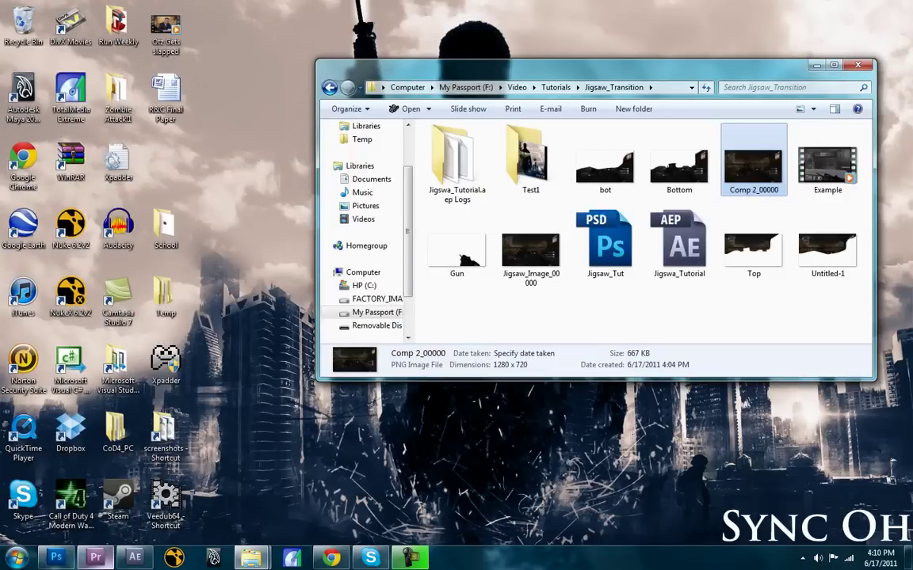
click(95, 556)
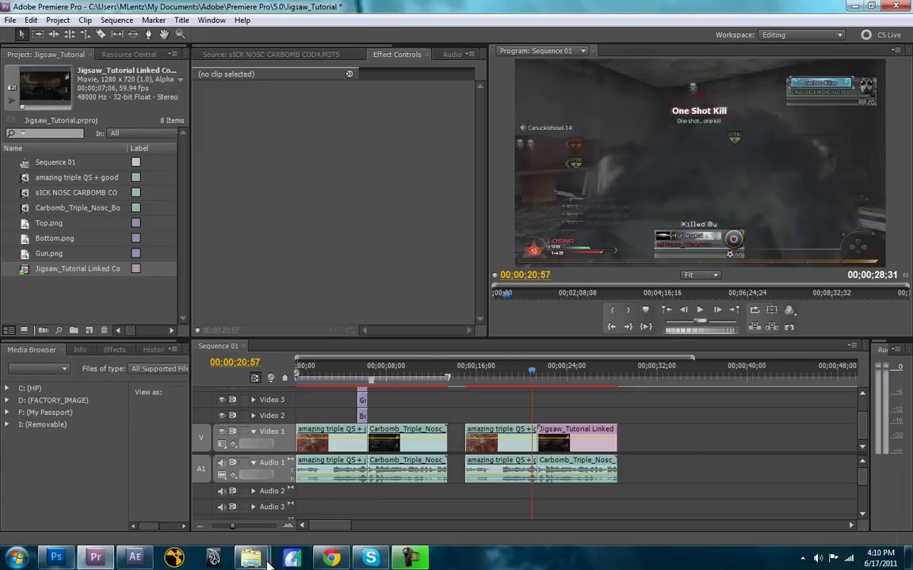
mouse_move(250, 555)
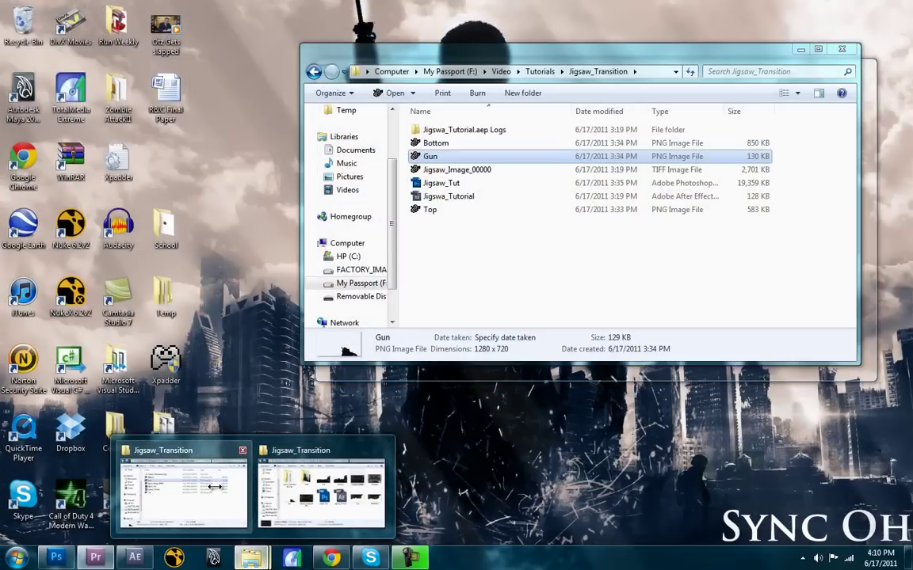
click(198, 475)
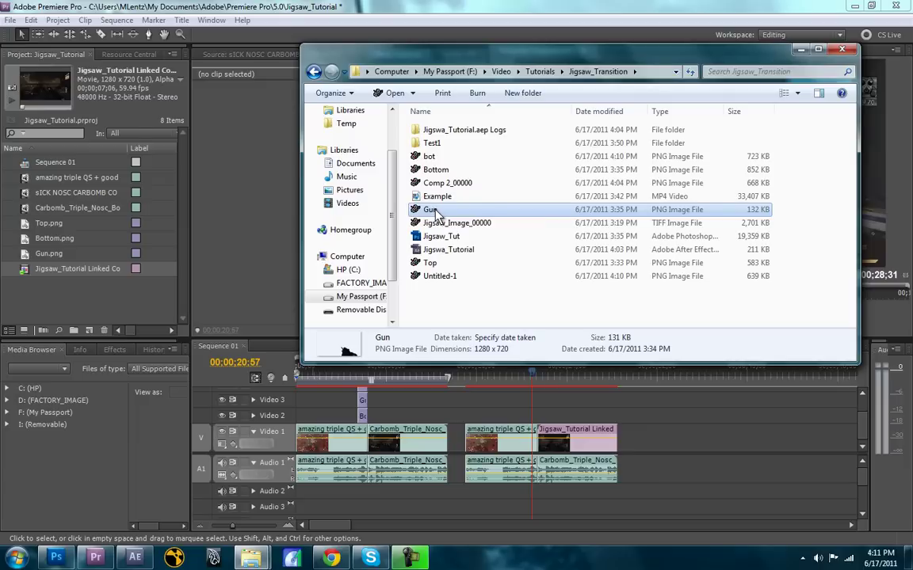
- Import Gun.png, bot.png, Bottom.png and Top.png into the Project panel
drag(434, 212, 92, 268)
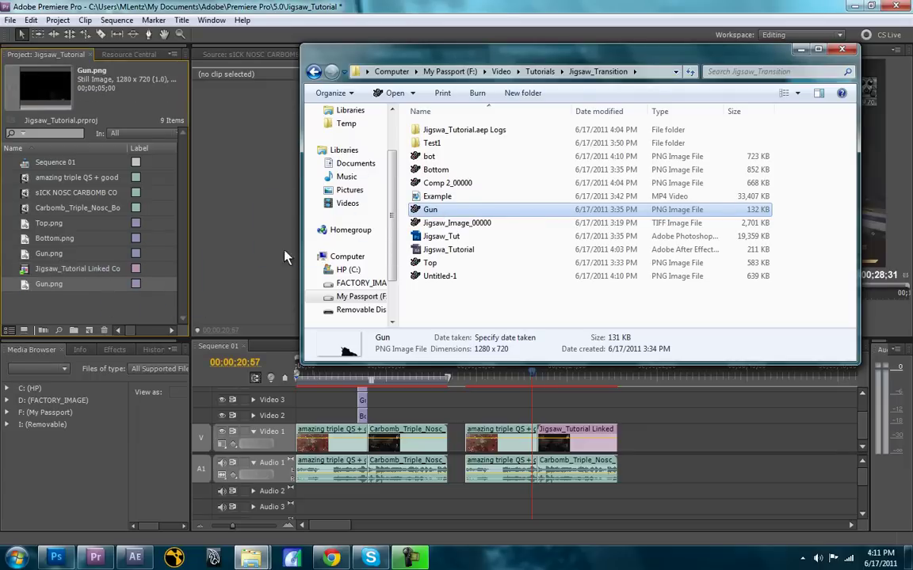
drag(429, 156, 108, 302)
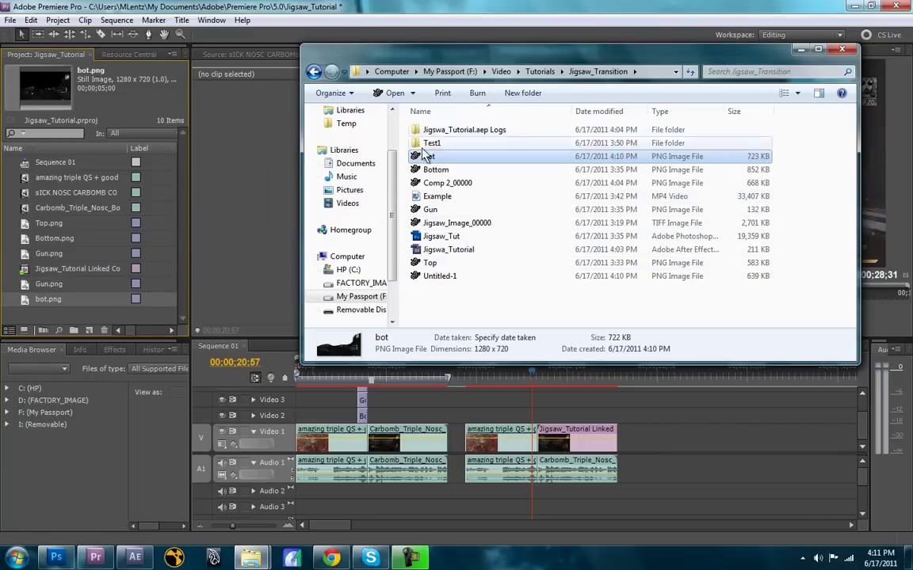
drag(434, 169, 105, 299)
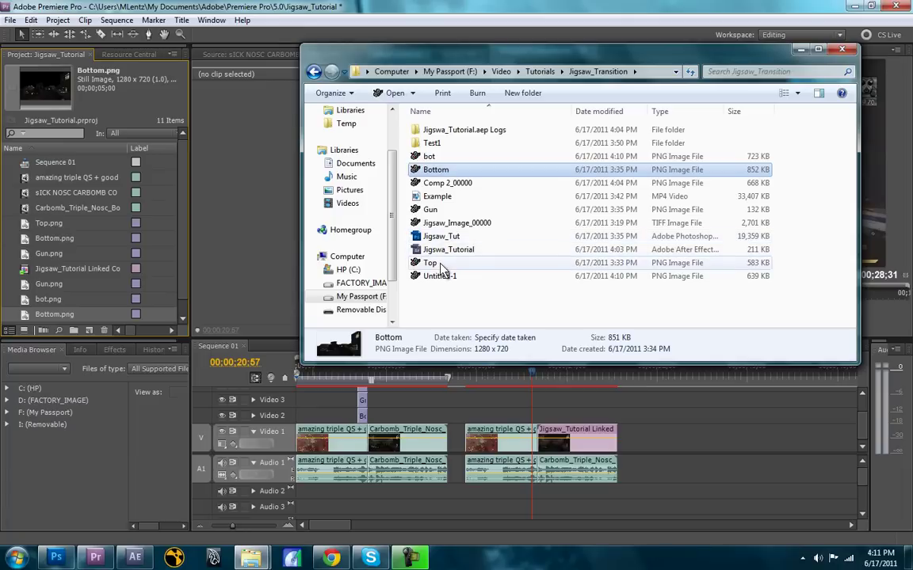
drag(436, 265, 119, 292)
click(160, 238)
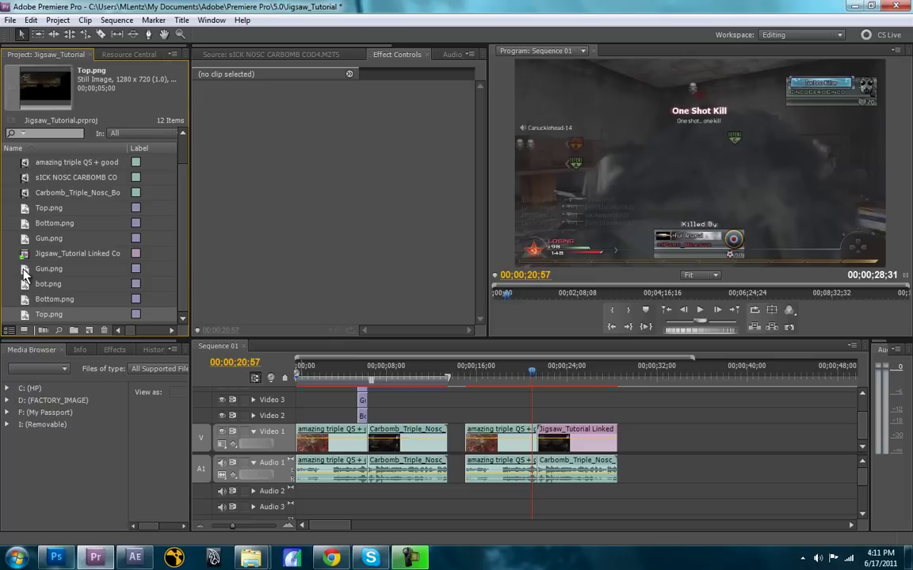
- Place Gun.png on a new Video 4 track near 20 seconds and trim its start later
drag(24, 273, 530, 395)
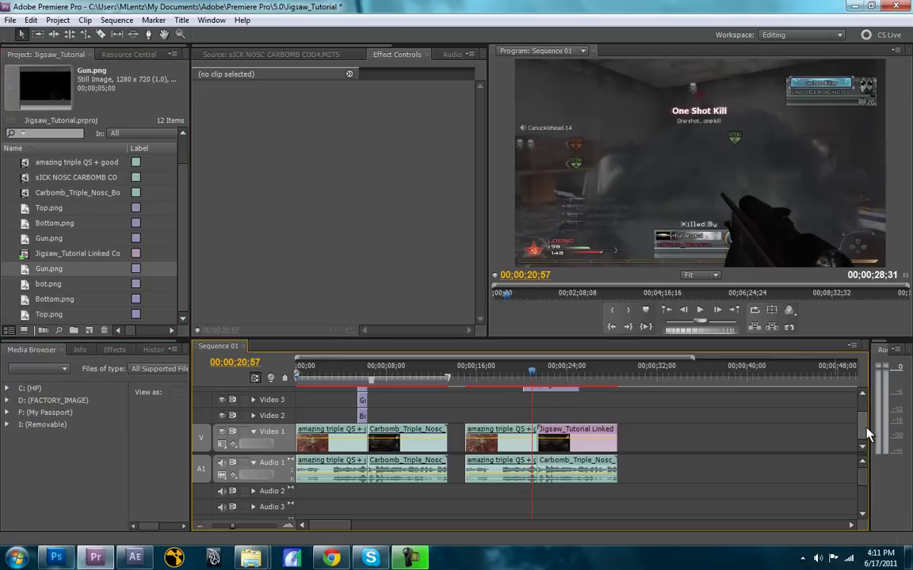
scroll(871, 428, up, 2)
scroll(871, 426, down, 1)
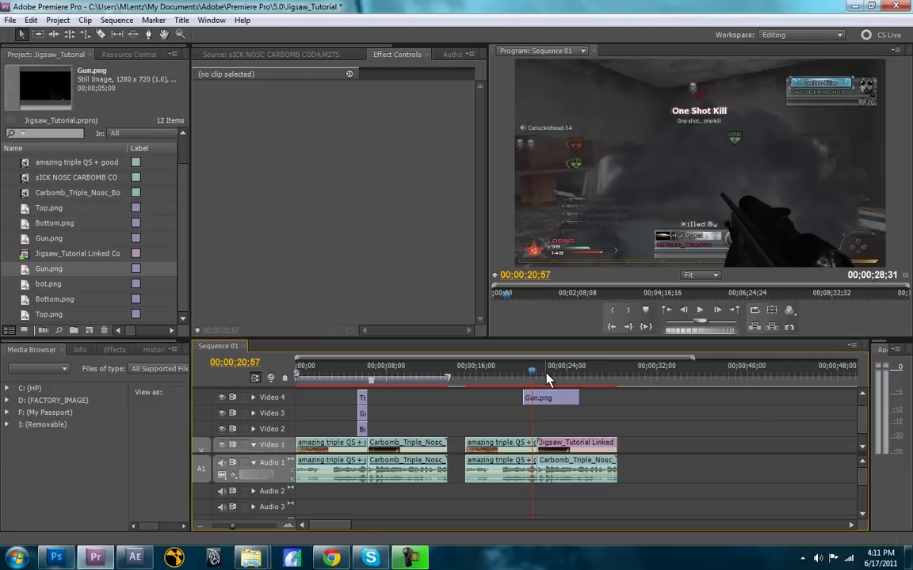
drag(531, 375, 524, 374)
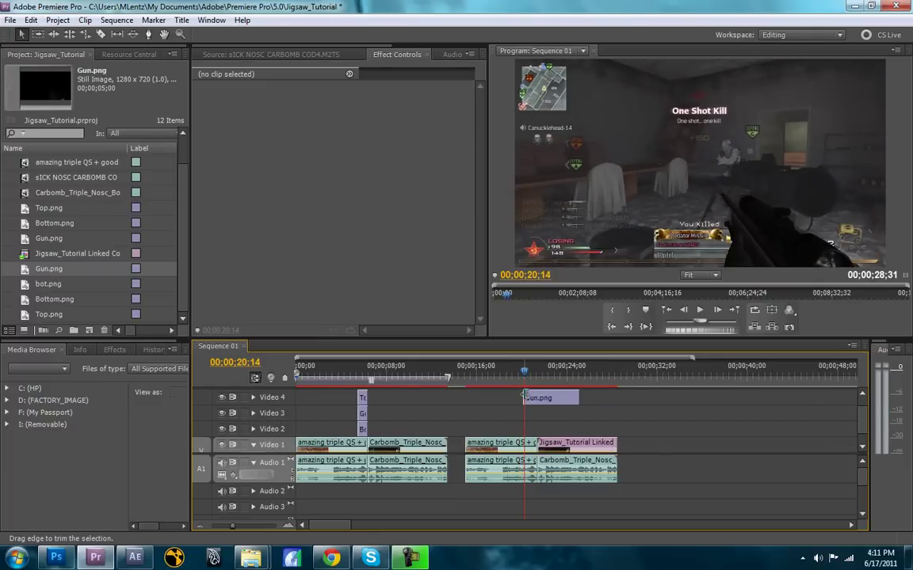
click(523, 395)
drag(524, 394, 539, 372)
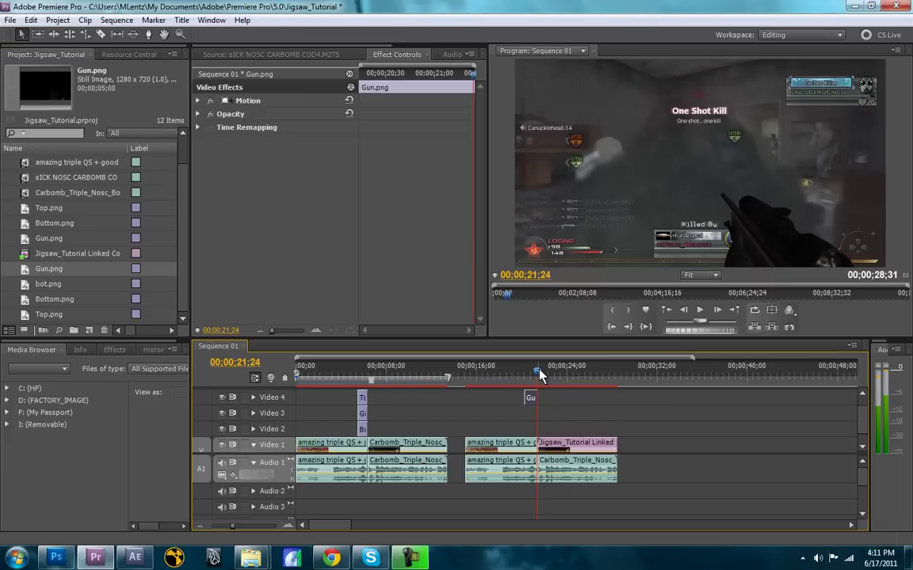
drag(238, 526, 276, 526)
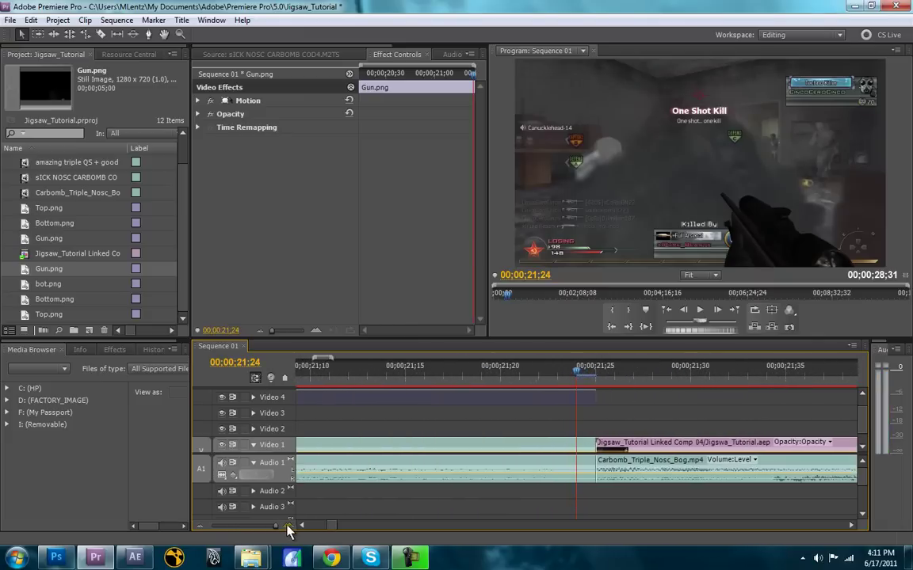
click(718, 311)
click(683, 311)
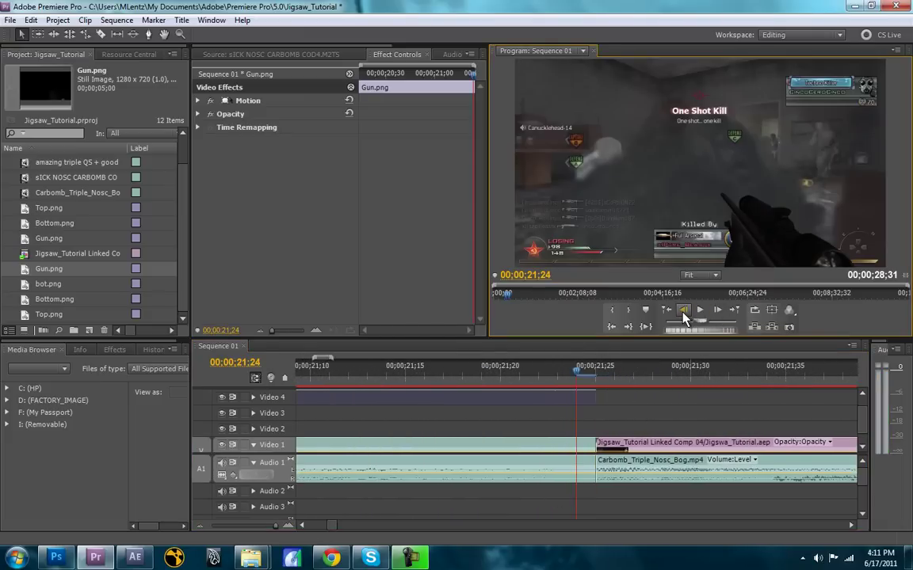
click(717, 310)
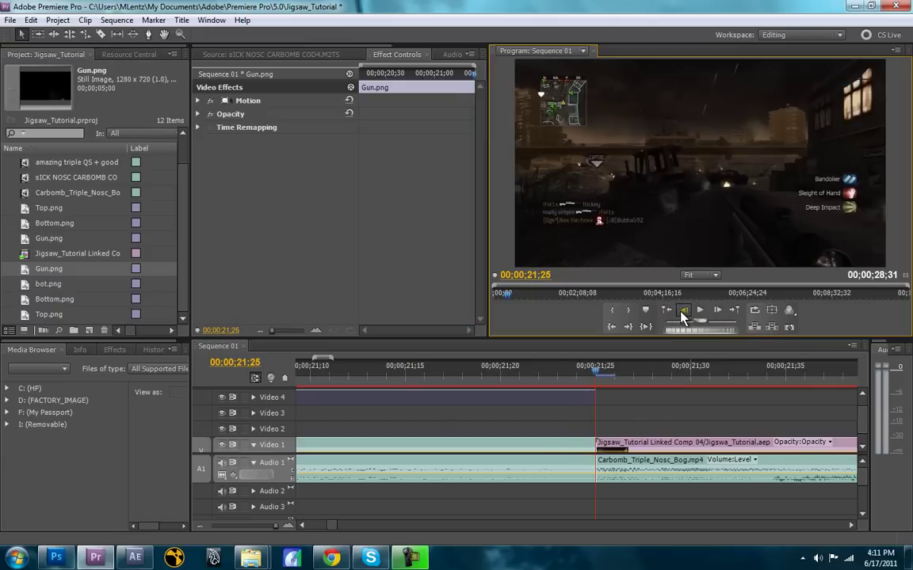
click(683, 311)
click(717, 311)
click(685, 312)
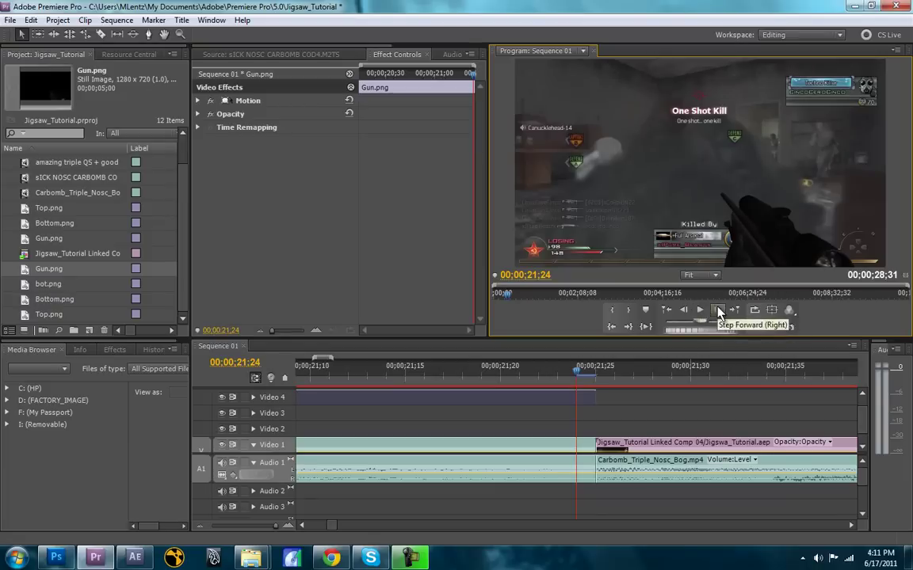
click(717, 311)
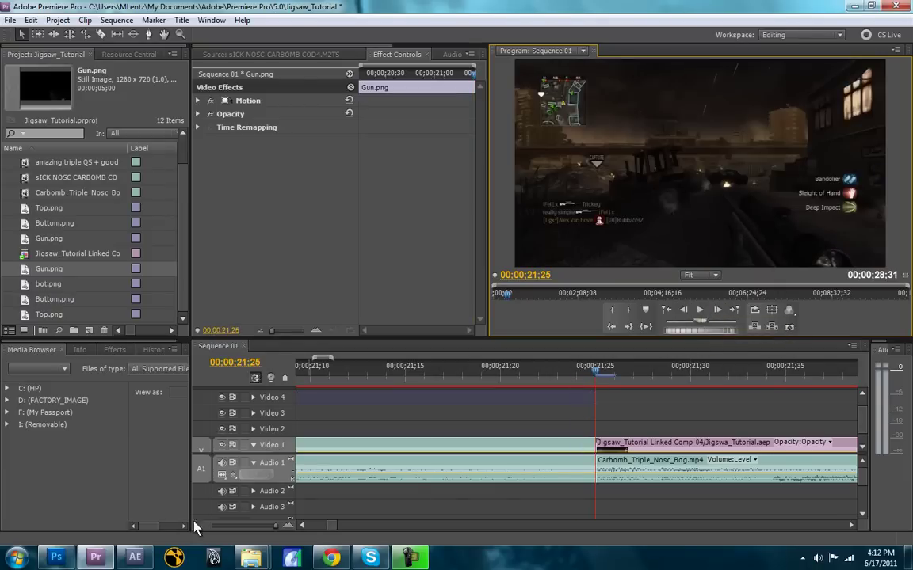
click(250, 526)
drag(250, 531, 236, 531)
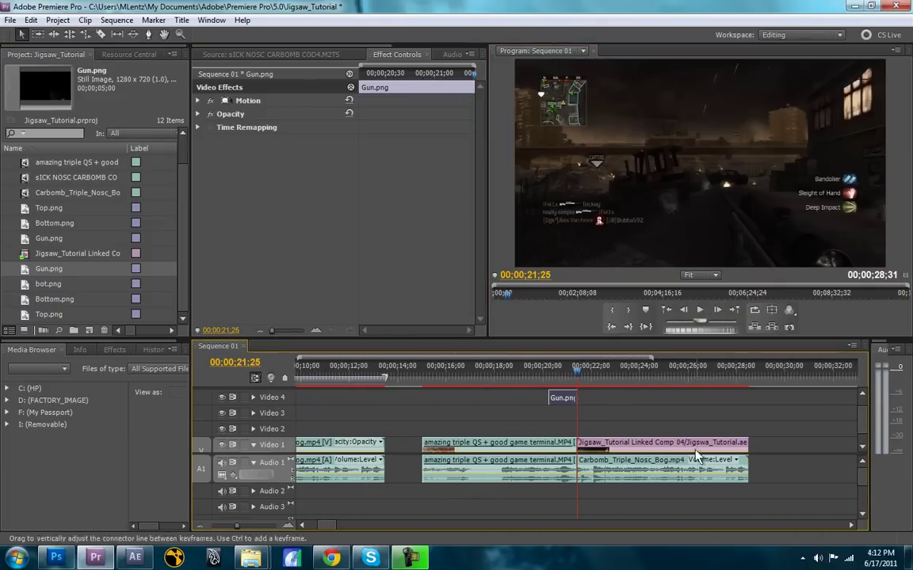
click(25, 301)
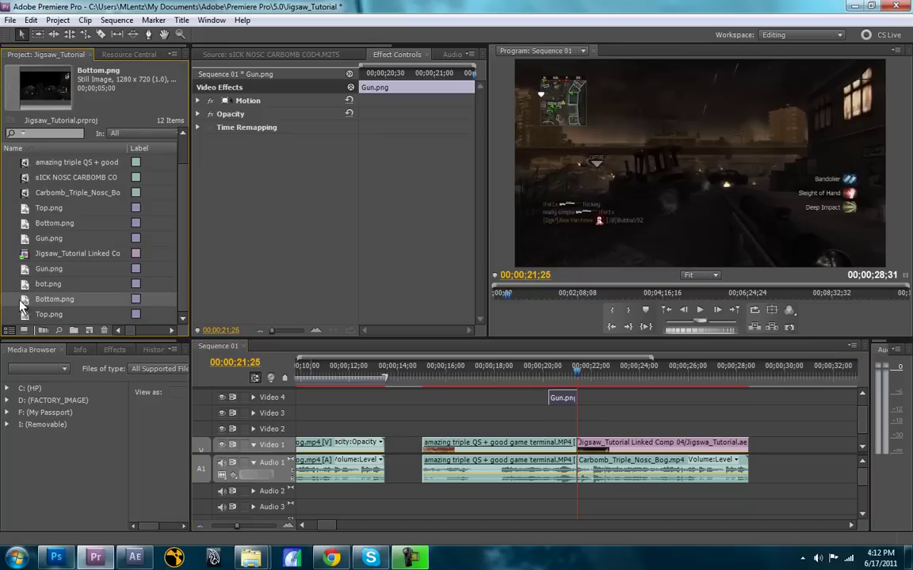
drag(21, 305, 577, 420)
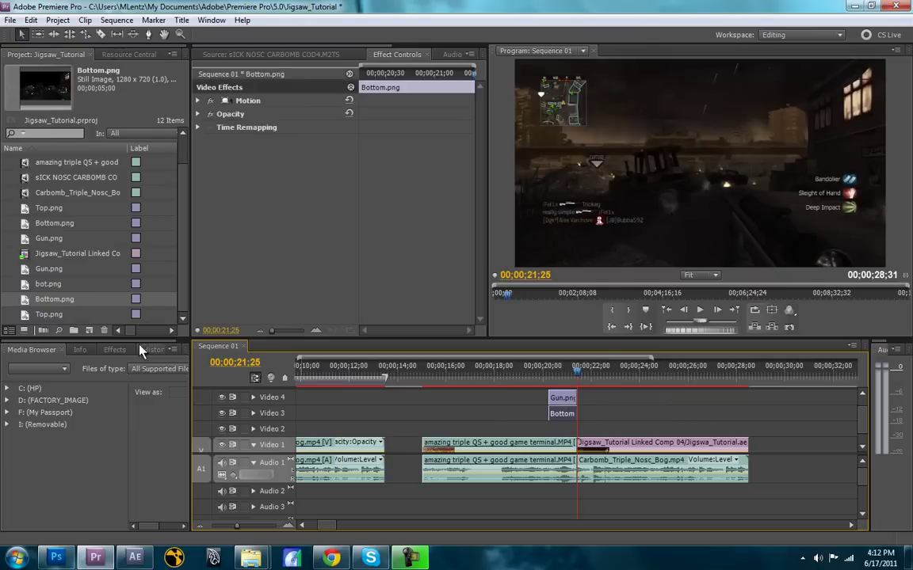
double_click(26, 315)
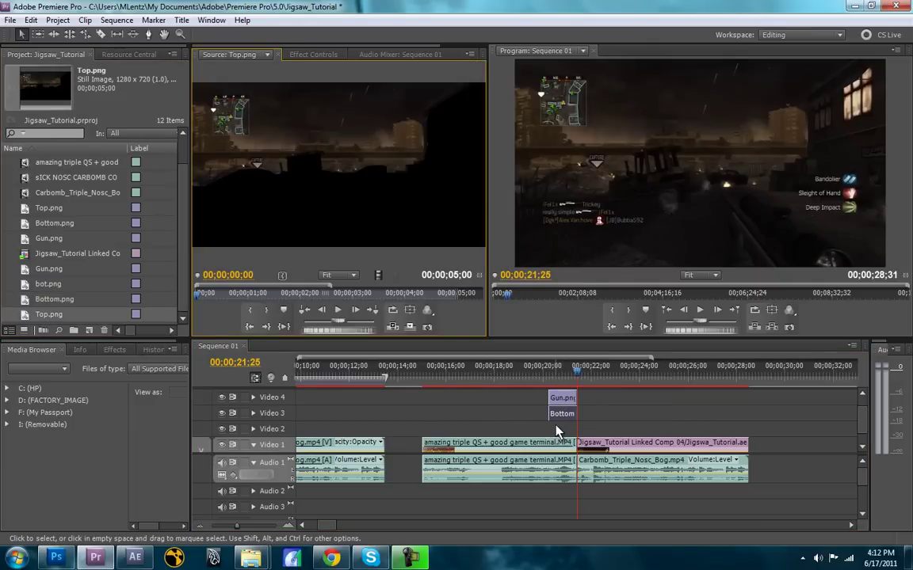
click(24, 315)
drag(24, 314, 551, 428)
drag(669, 430, 576, 429)
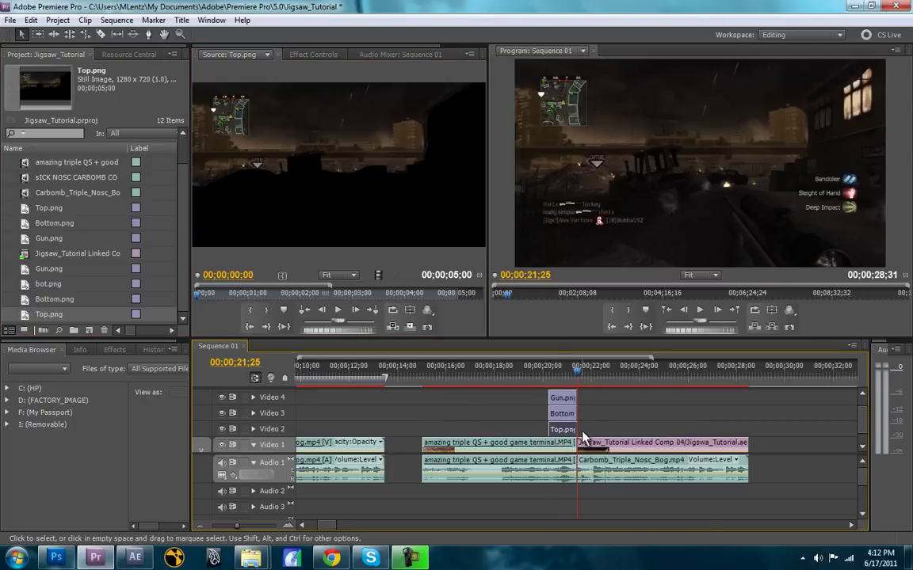
click(683, 309)
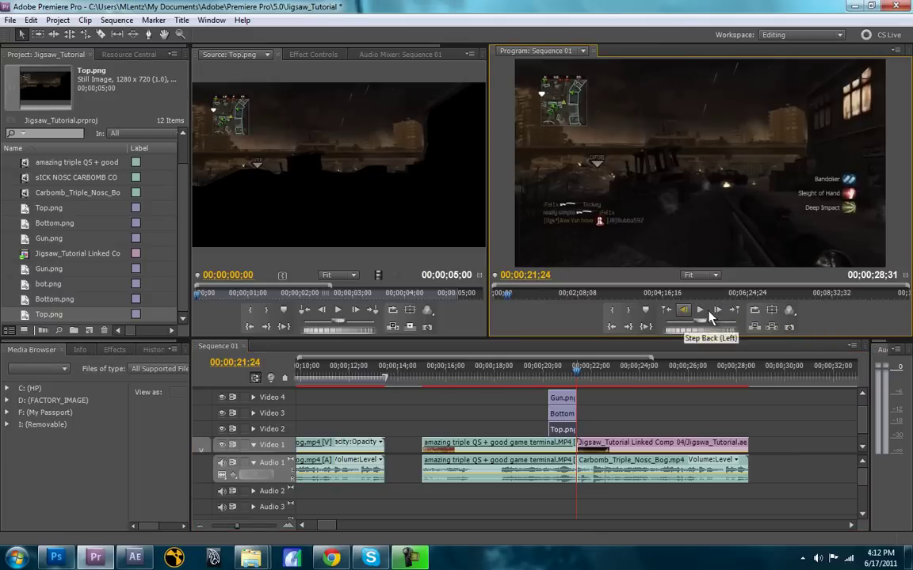
click(717, 309)
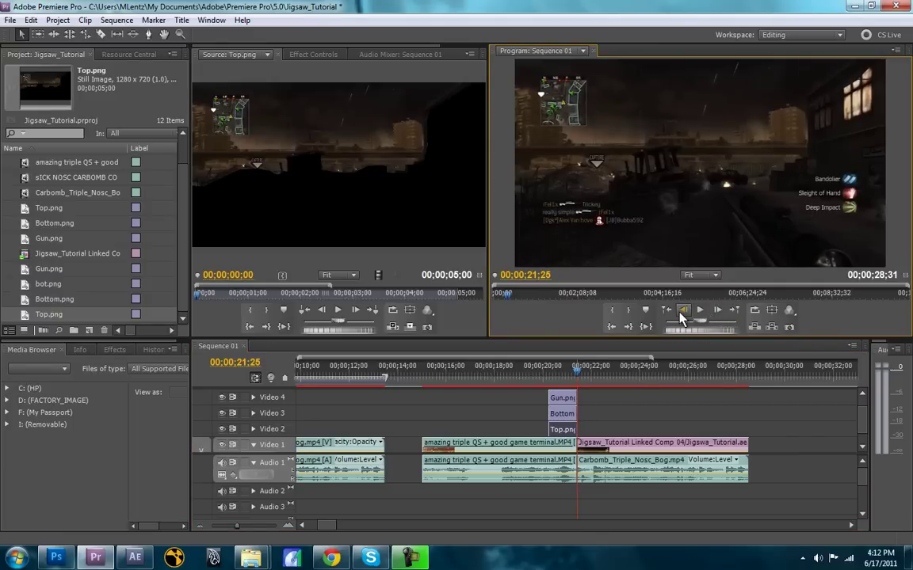
click(683, 311)
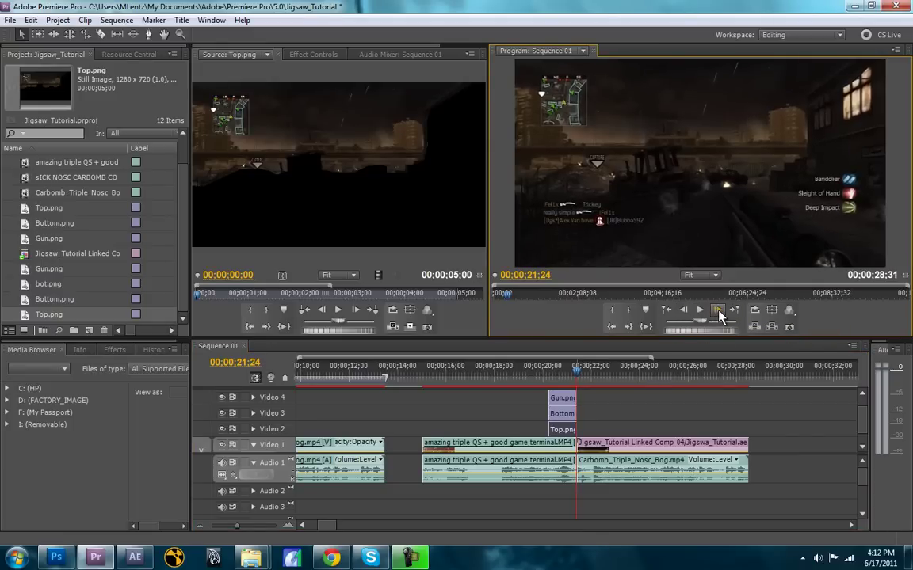
click(718, 311)
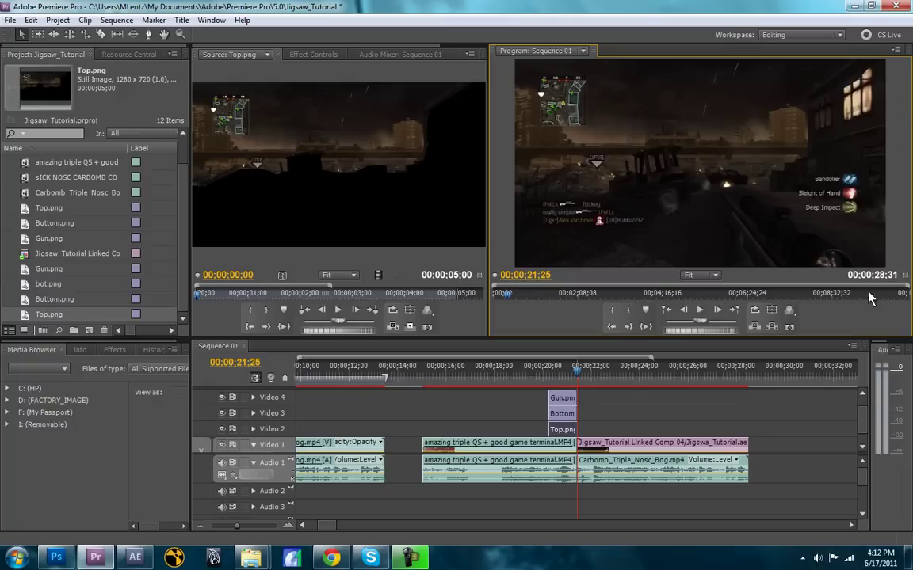
click(684, 311)
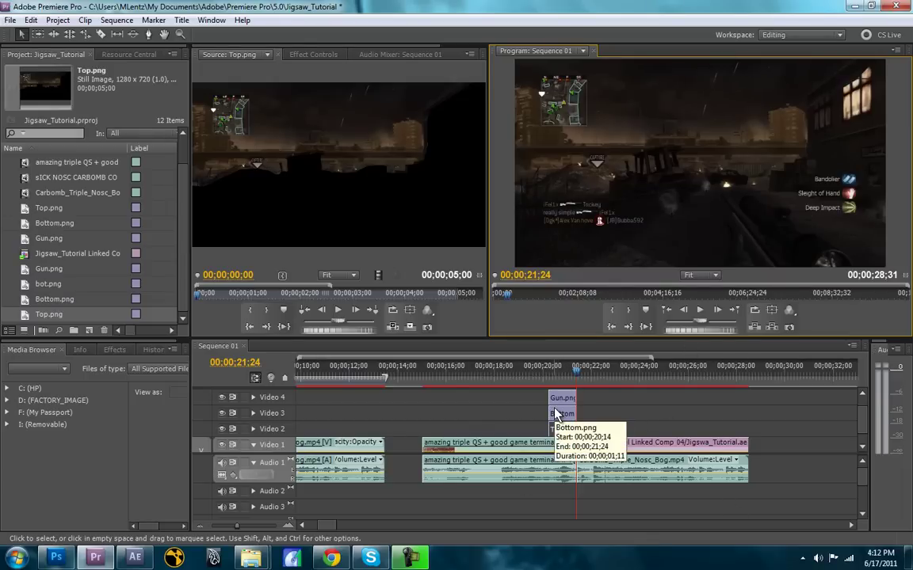
drag(576, 374, 558, 375)
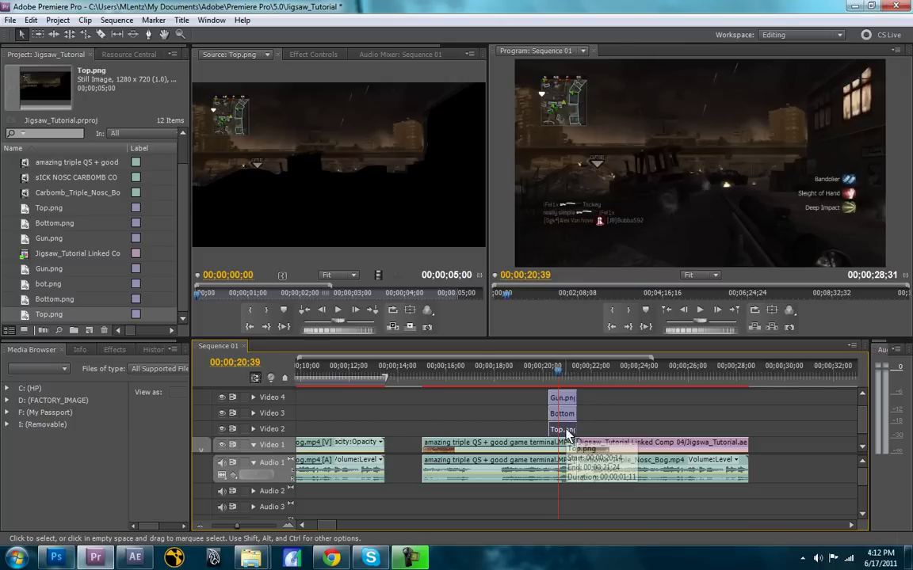
- Hide the Bottom.png and Top.png tracks and expand Gun.png's Motion properties in Effect Controls
click(222, 413)
click(222, 429)
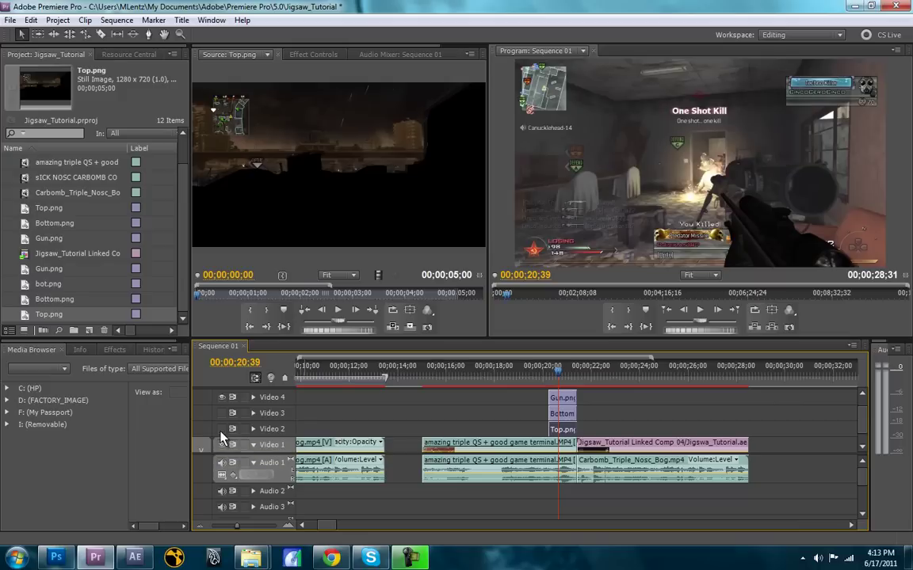
click(557, 367)
click(556, 370)
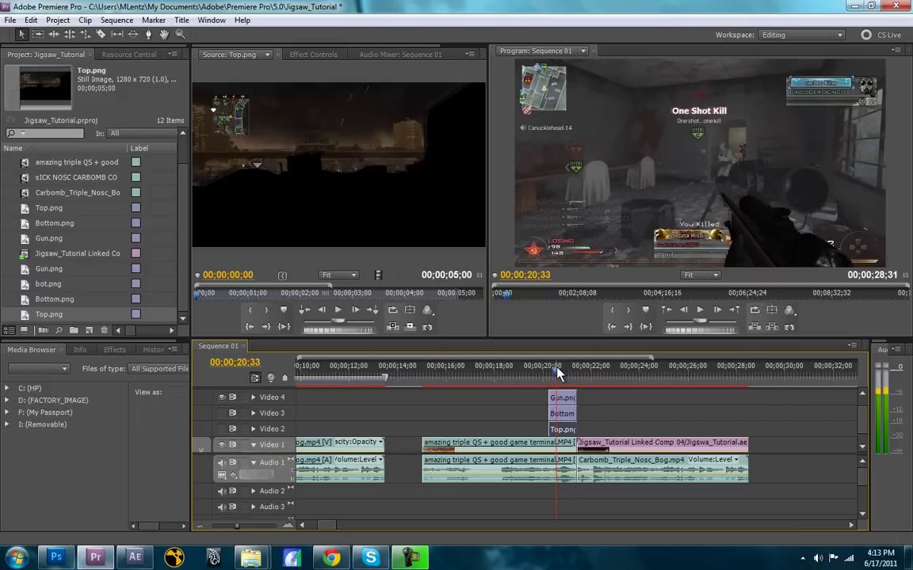
click(313, 53)
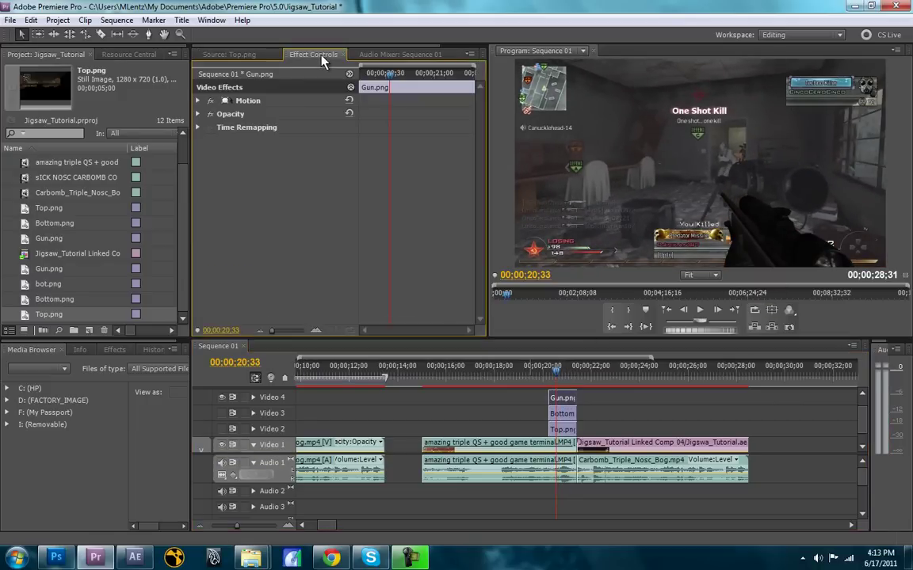
click(198, 101)
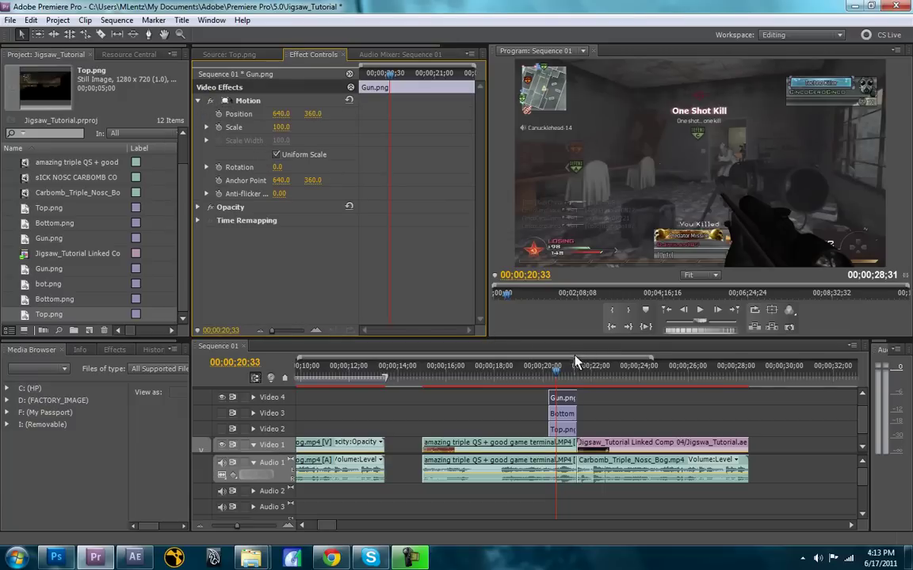
- Keyframe Gun.png's Position to rise from Y 663 at 20;14 to 360 by 20;38
click(560, 376)
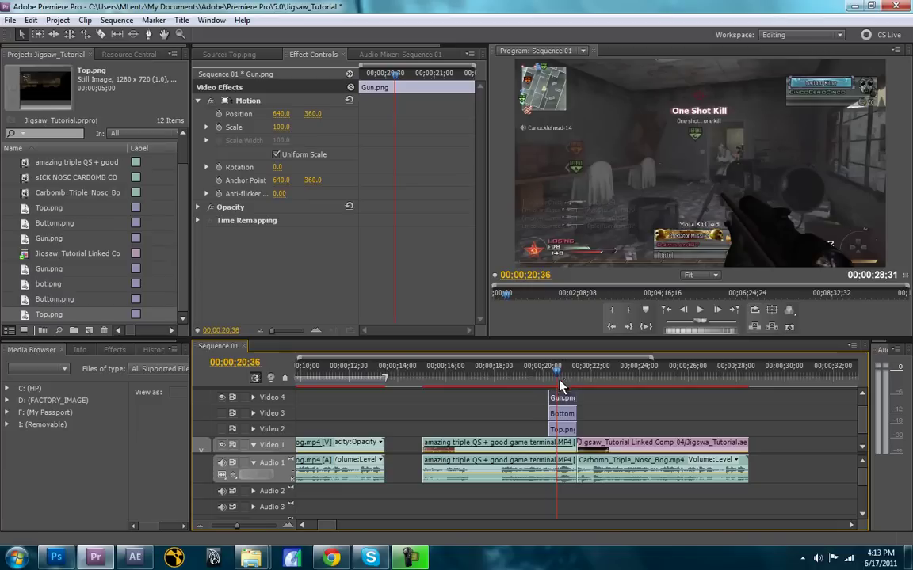
click(219, 113)
drag(375, 74, 361, 74)
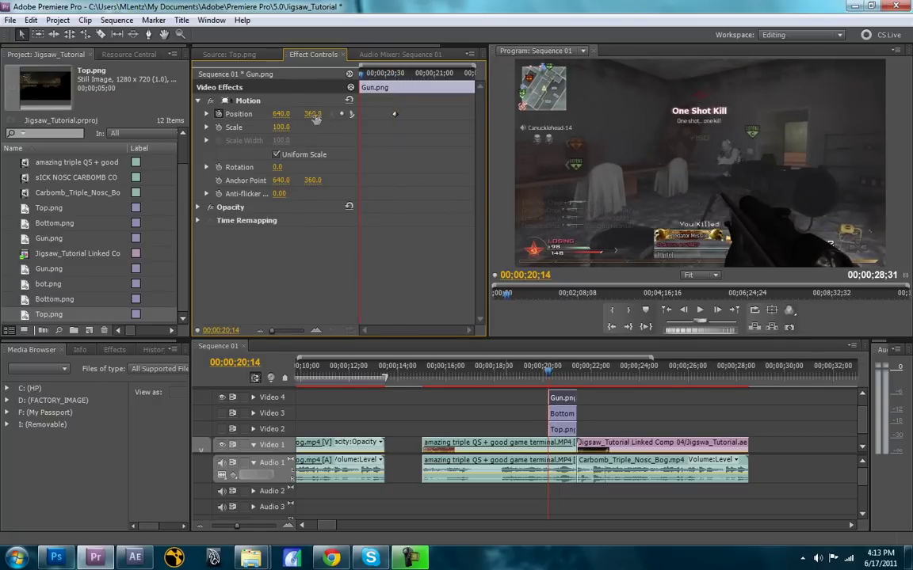
drag(314, 116, 509, 129)
drag(548, 370, 560, 374)
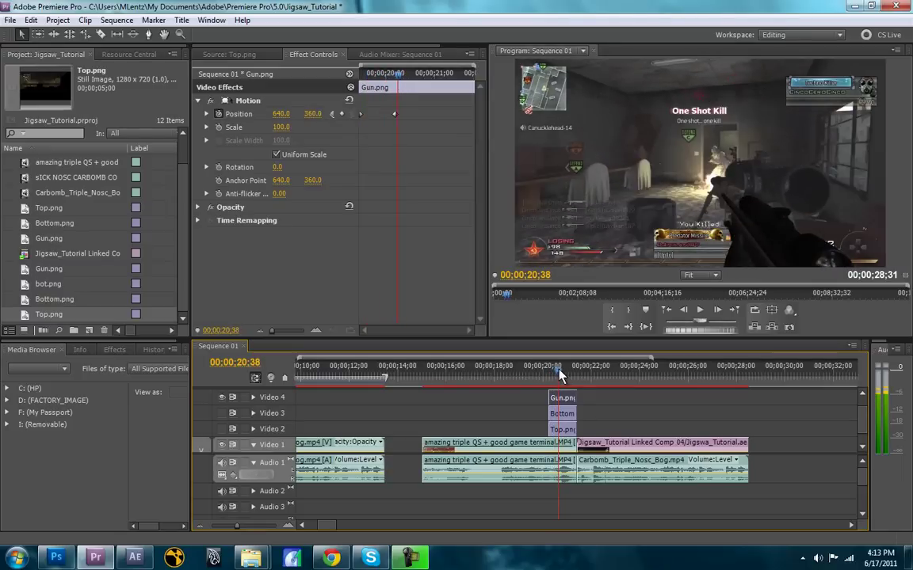
- Enable Position keyframing on Bottom.png and add its resting keyframe at about 20;56
click(561, 417)
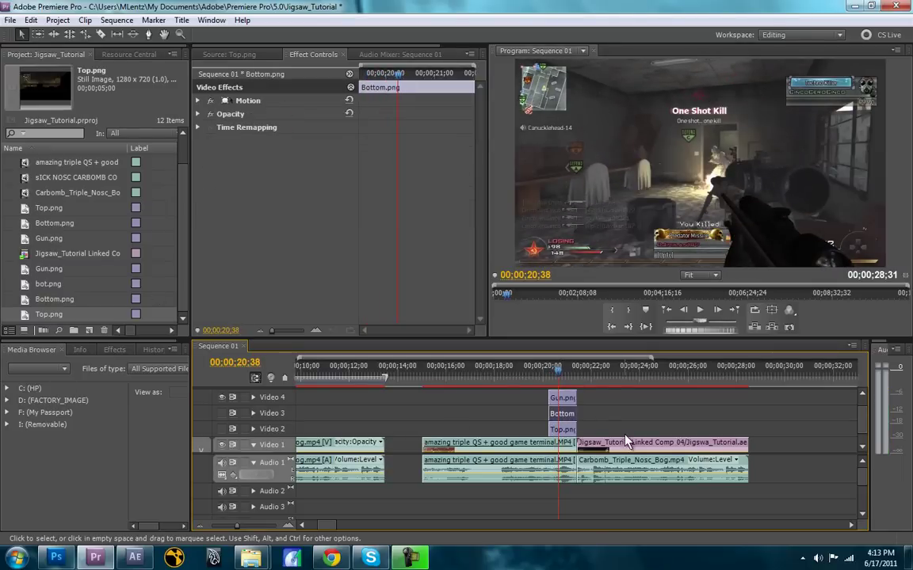
click(197, 100)
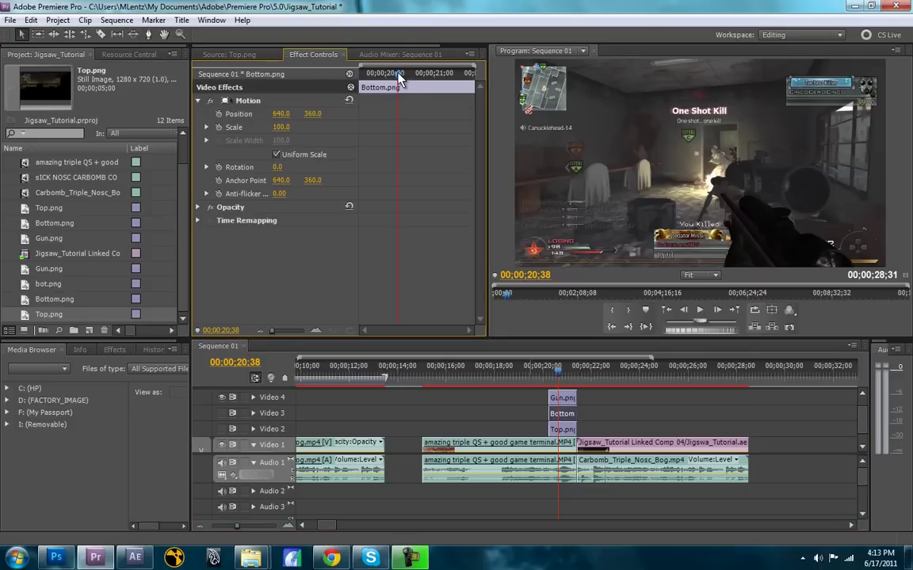
click(219, 113)
drag(400, 88, 432, 80)
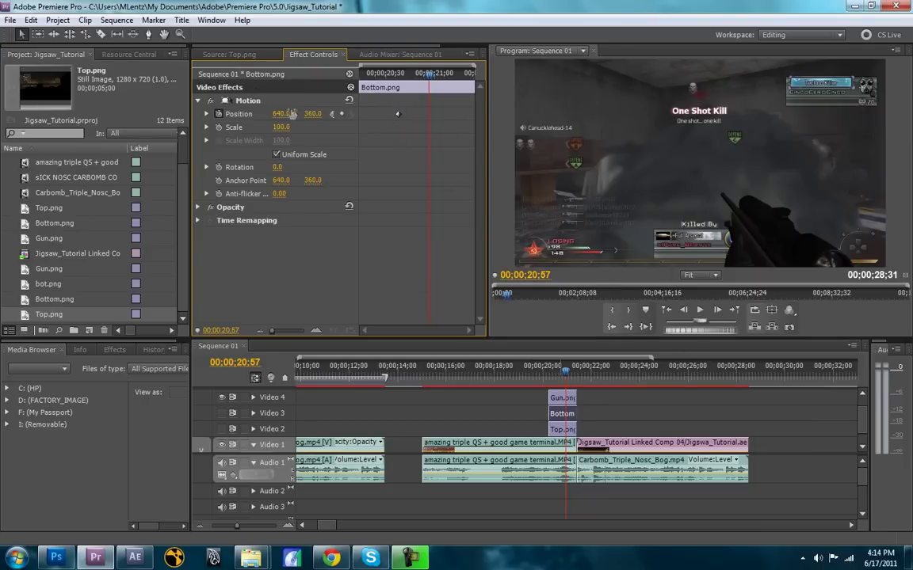
click(341, 113)
- Show only the Bottom.png track and push Bottom.png down to Y 1092 at 20;38
click(222, 398)
click(222, 413)
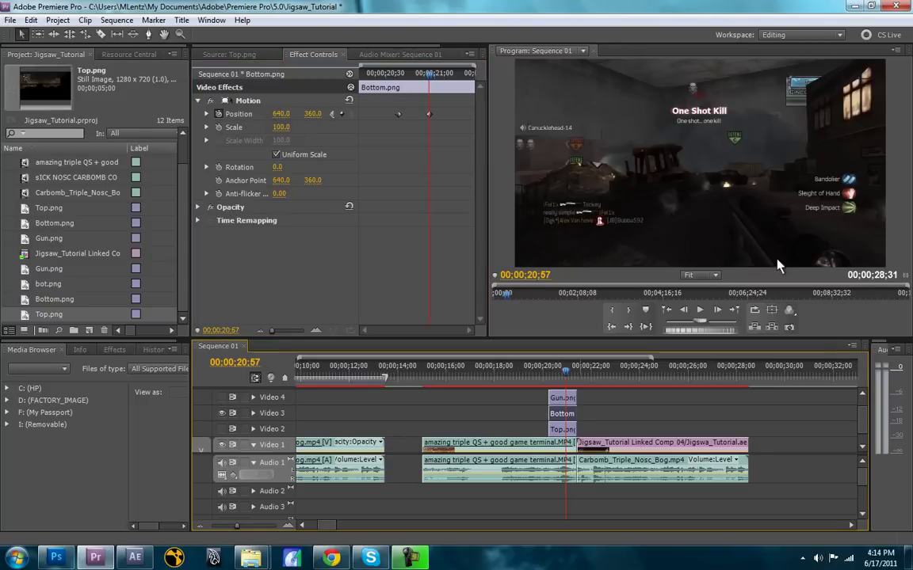
drag(427, 77, 399, 78)
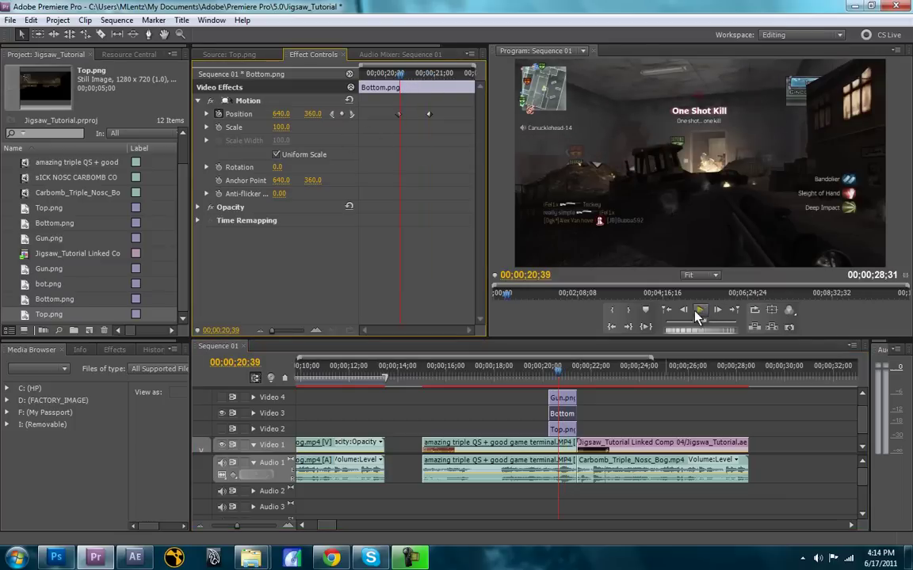
click(332, 113)
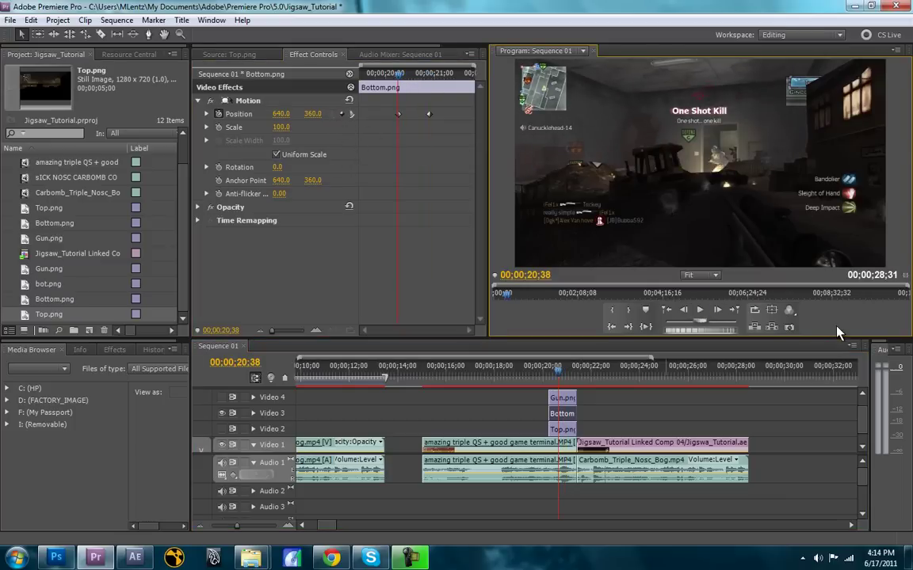
click(717, 311)
drag(314, 114, 388, 114)
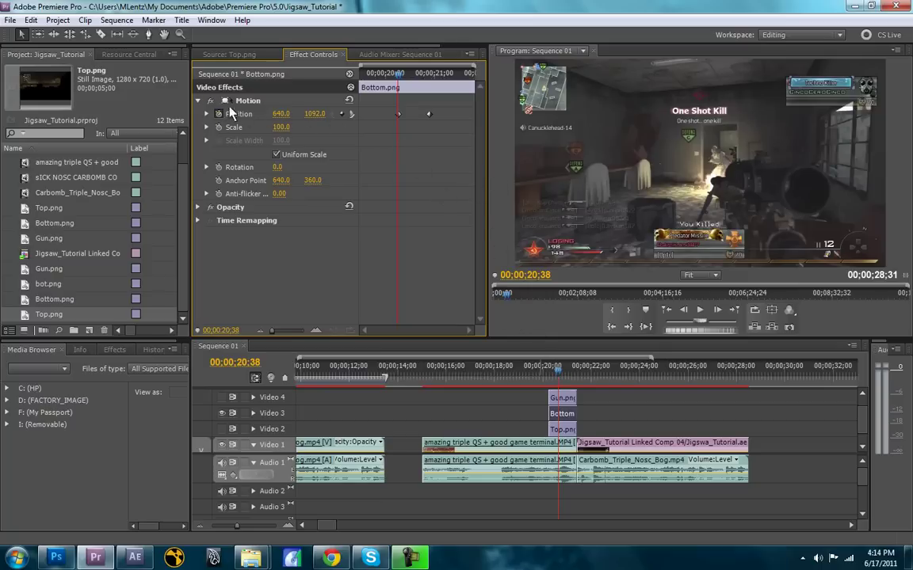
click(561, 374)
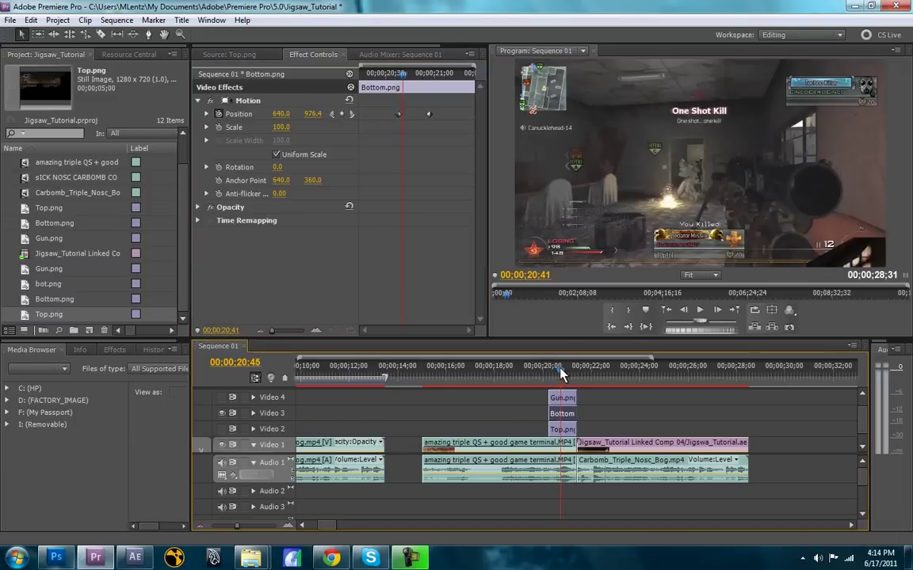
drag(560, 374, 564, 372)
- Set Top.png's resting Position keyframe near 21;24
click(562, 429)
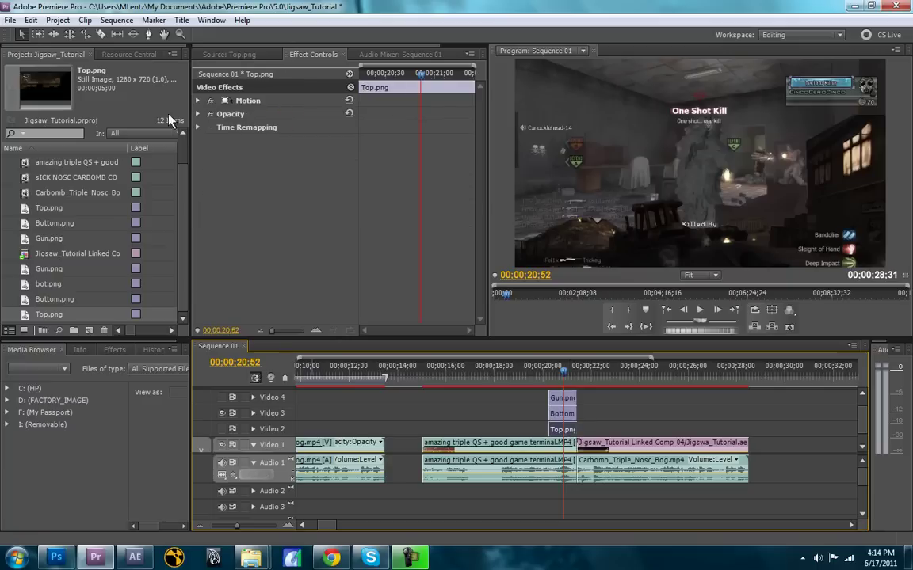
click(198, 102)
drag(387, 71, 474, 82)
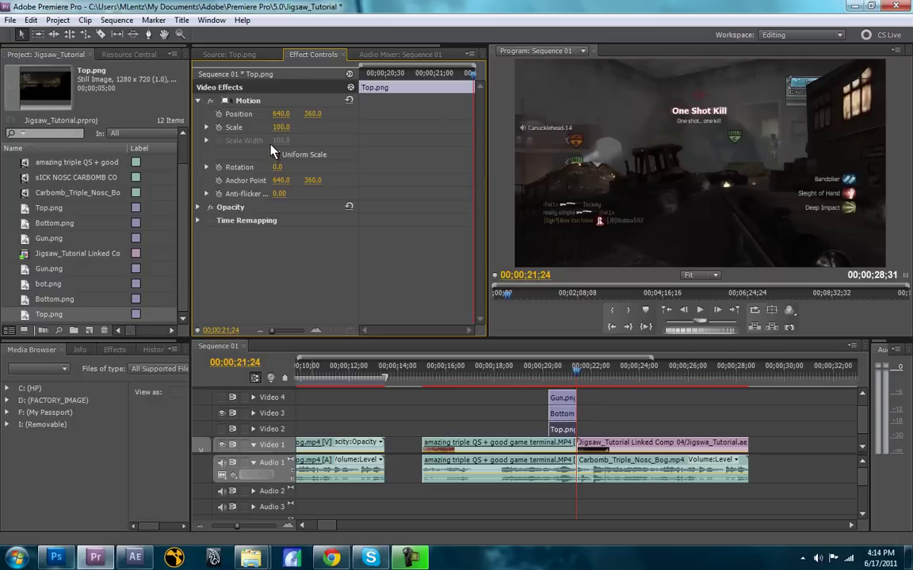
click(219, 113)
- Show only the Top.png track and push Top.png above the frame to a negative Y at 20;59
drag(474, 77, 436, 77)
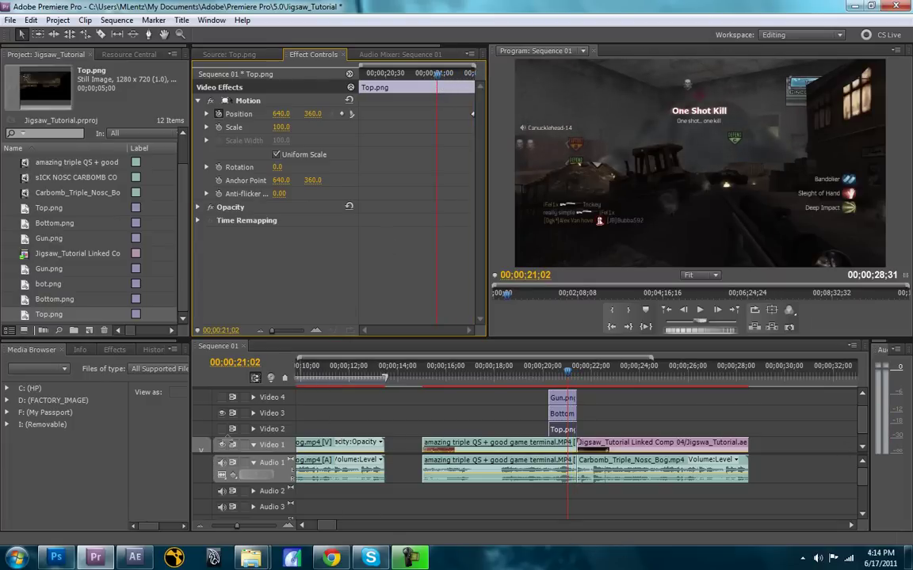
click(222, 413)
click(223, 414)
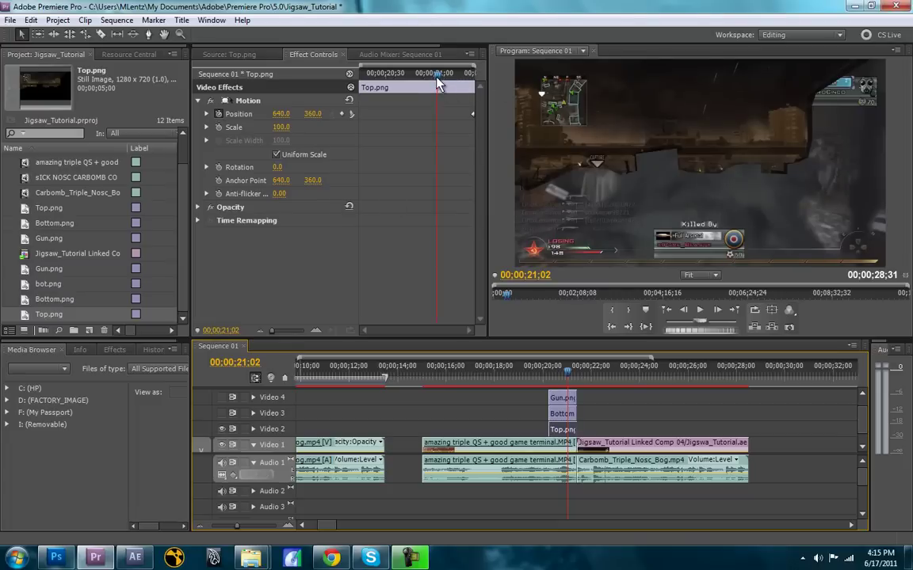
key(Left)
key(Left)
key(Left)
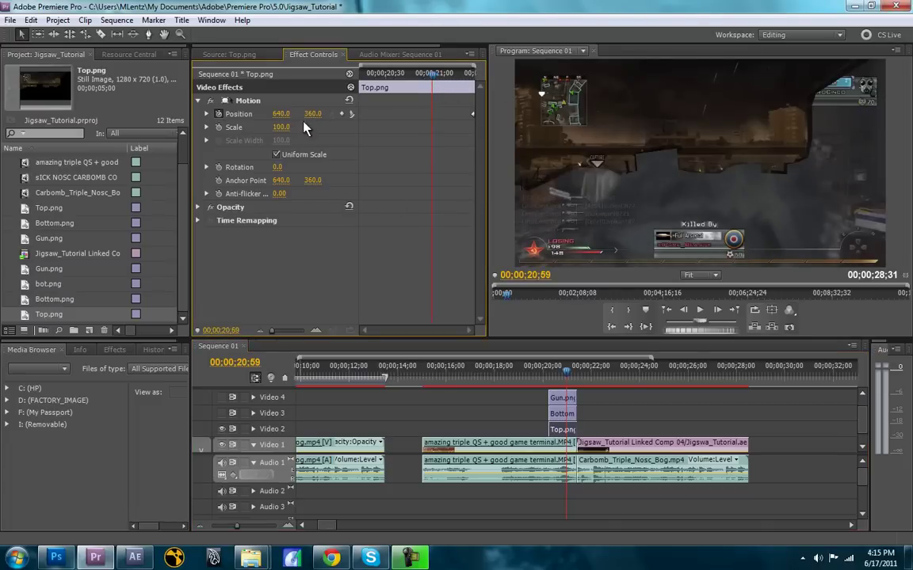
drag(316, 115, 14, 143)
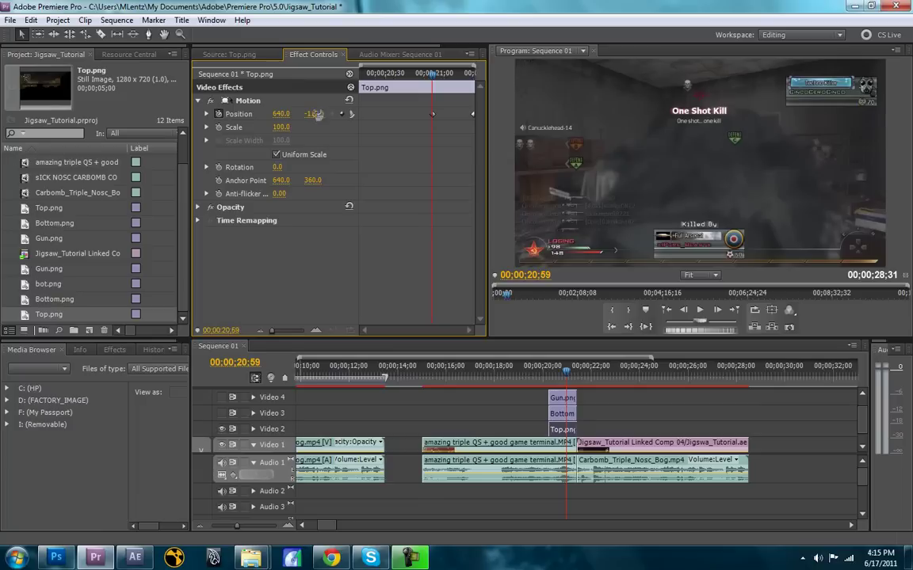
drag(434, 72, 487, 93)
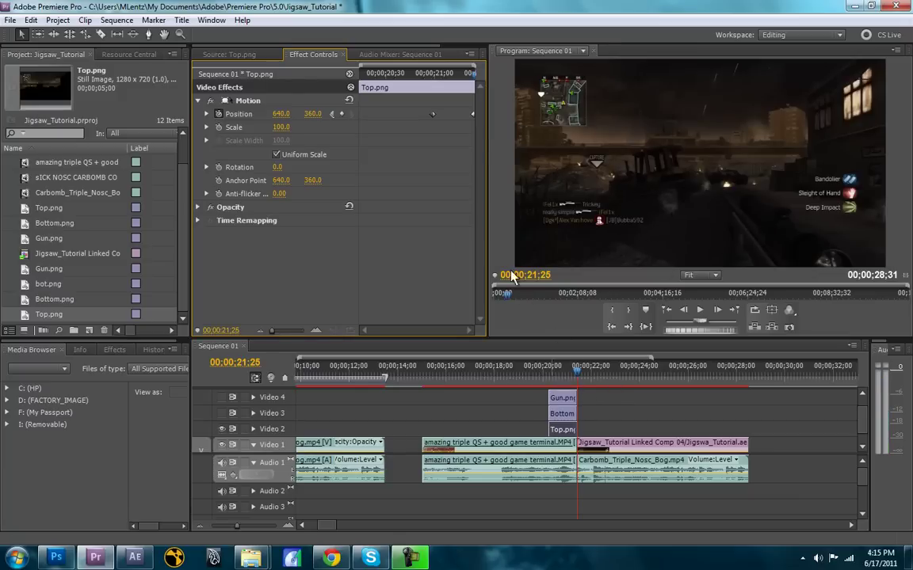
- Turn Video 4 (Gun) and Video 3 (Bottom) back on and scrub to 20;14 to preview
click(221, 397)
click(222, 412)
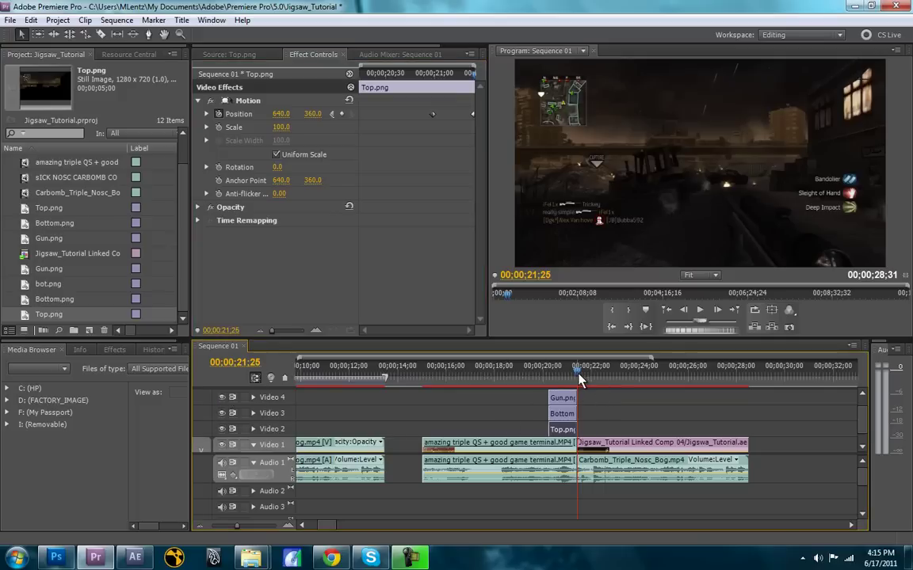
drag(577, 369, 598, 381)
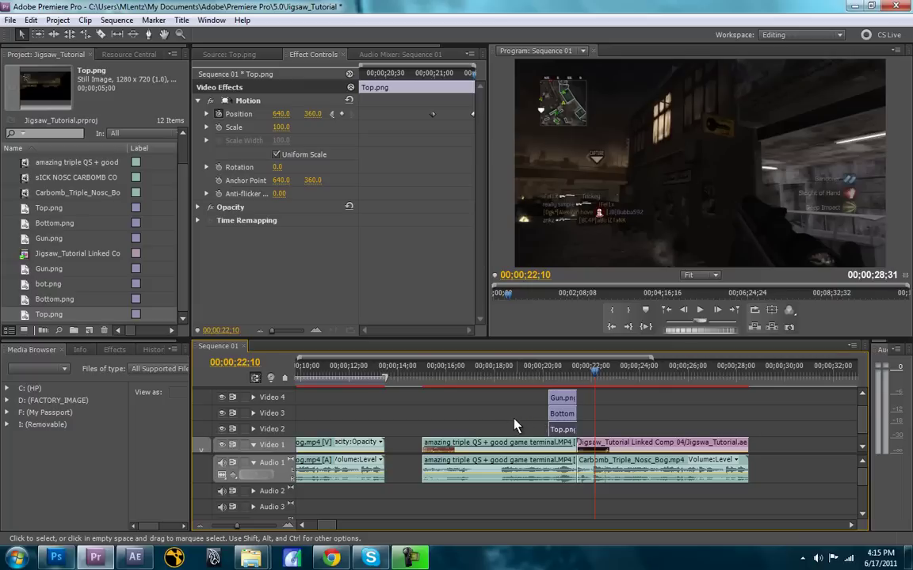
scroll(864, 423, down, 1)
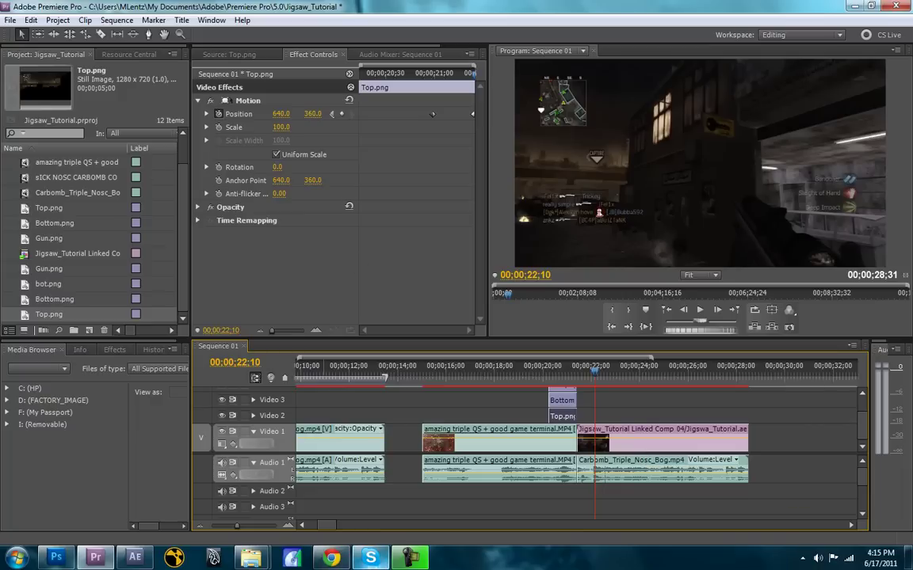
mouse_move(370, 555)
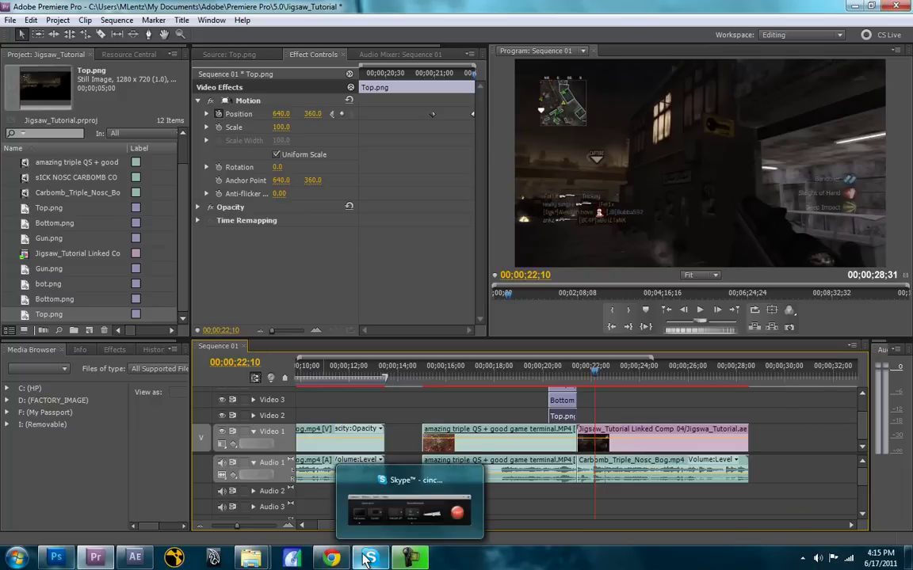